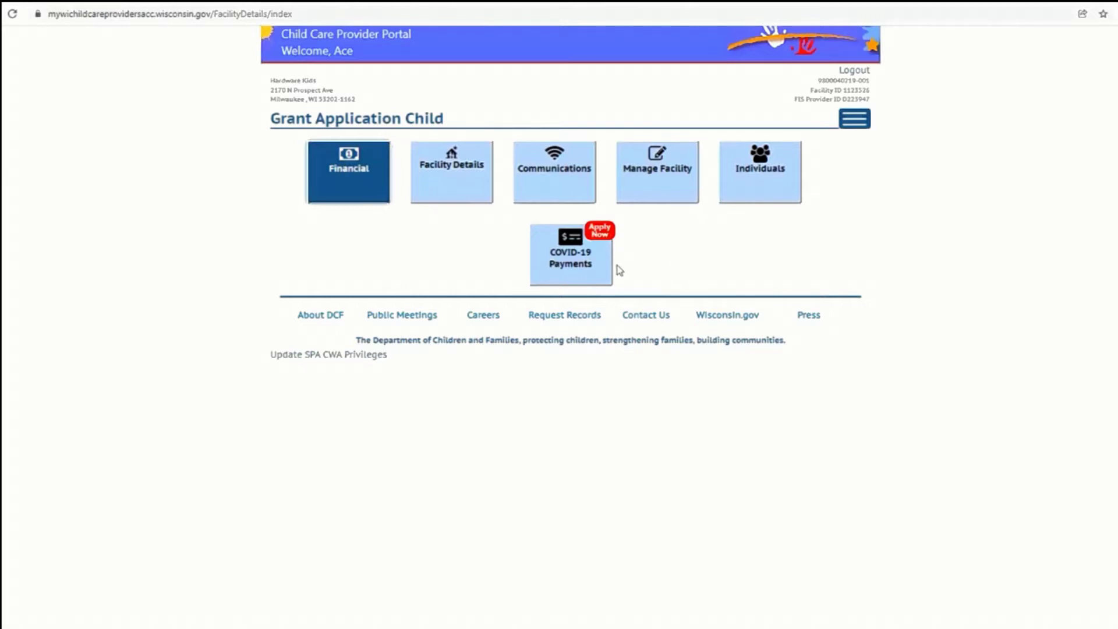
Open the November 2021 Increasing Access To High-Quality Care application from the COVID-19 payments list and review its details.
{"action": "left_click", "coordinate": [558, 249]}
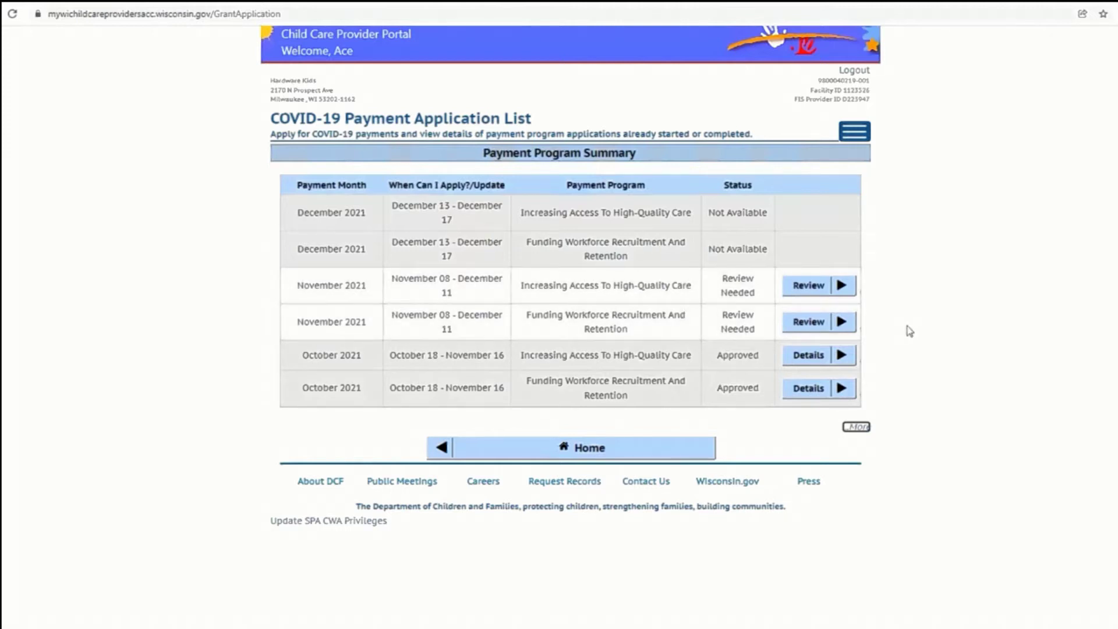
{"action": "left_click", "coordinate": [817, 286]}
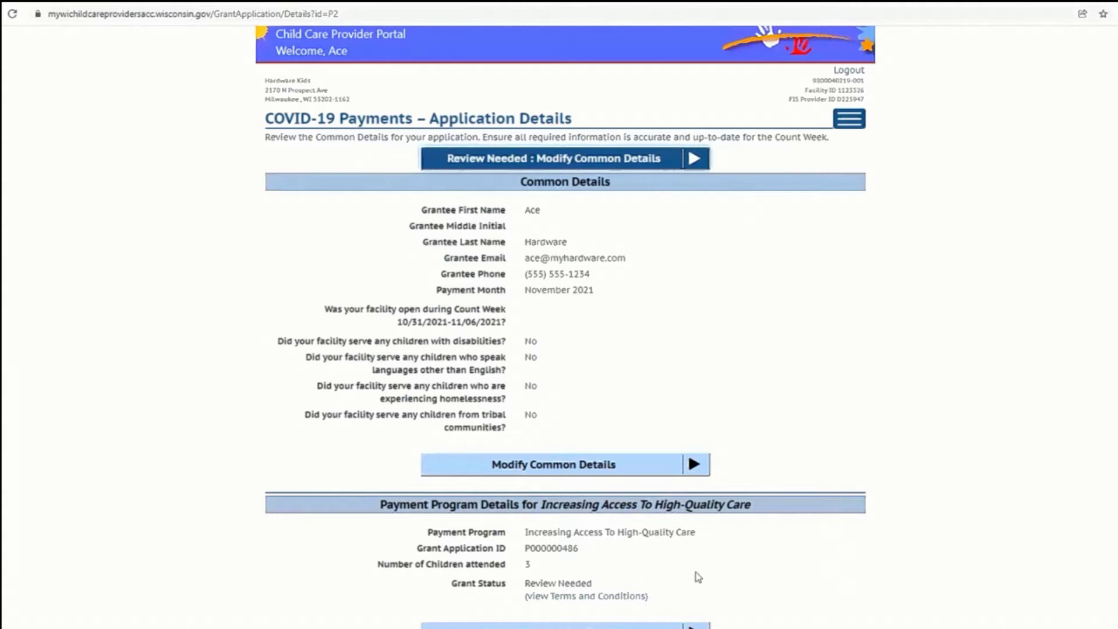
{"action": "scroll", "coordinate": [917, 407], "scroll_direction": "down", "scroll_amount": 3}
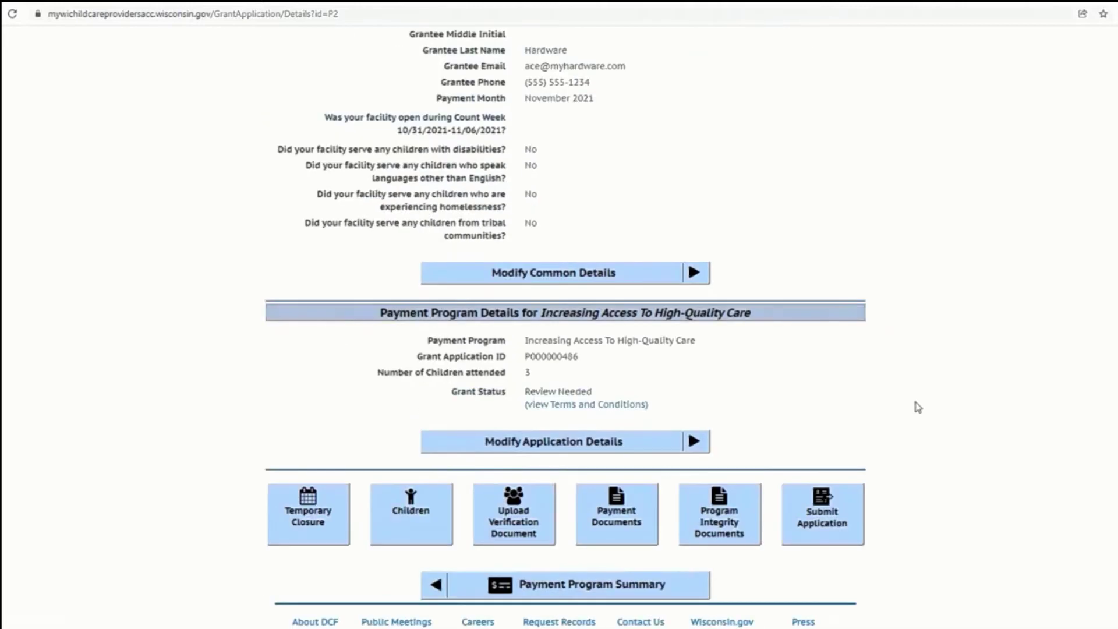
{"action": "scroll", "coordinate": [918, 407], "scroll_direction": "up", "scroll_amount": 3}
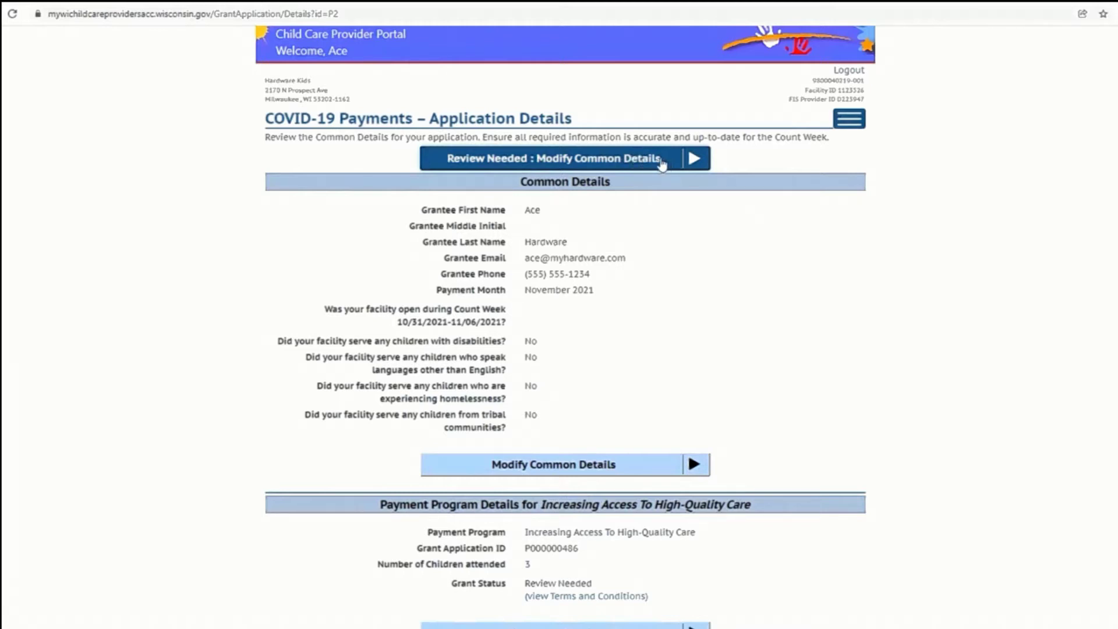
Mark the facility as open during Count Week 10/31/2021-11/06/2021, then save the common details and the application details.
{"action": "left_click", "coordinate": [662, 159]}
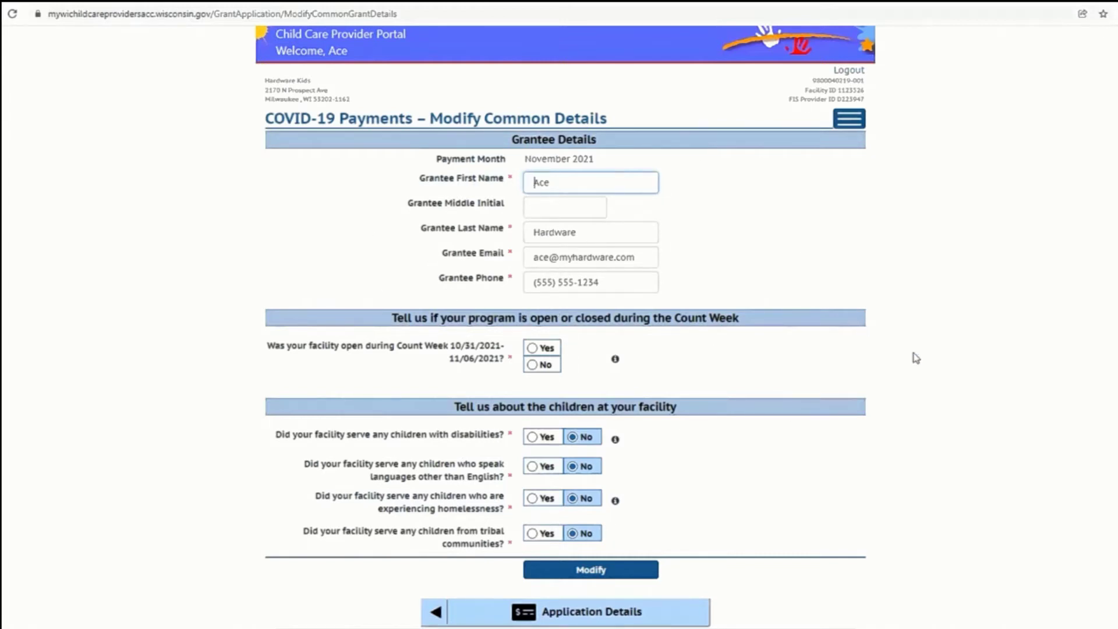
{"action": "scroll", "coordinate": [914, 357], "scroll_direction": "down", "scroll_amount": 1}
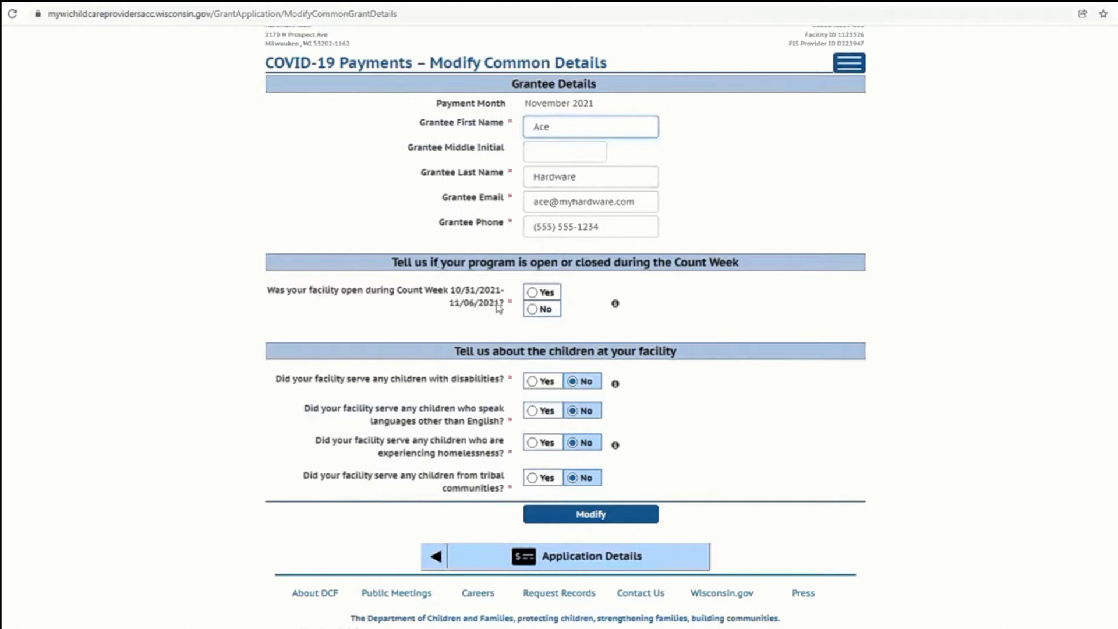
{"action": "left_click", "coordinate": [547, 295]}
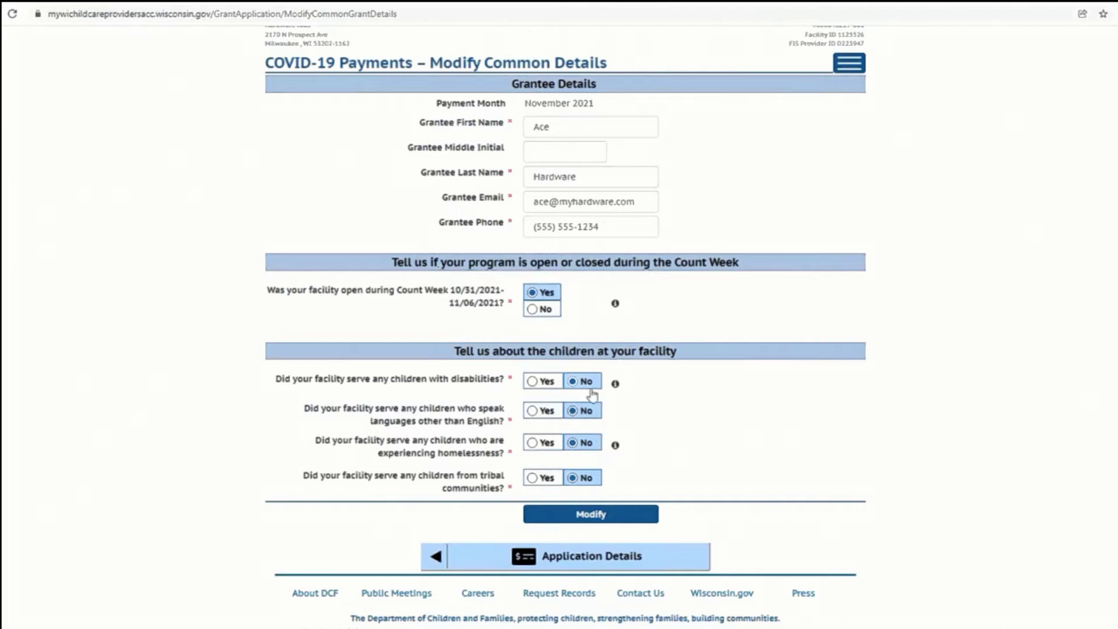
{"action": "left_click", "coordinate": [598, 521]}
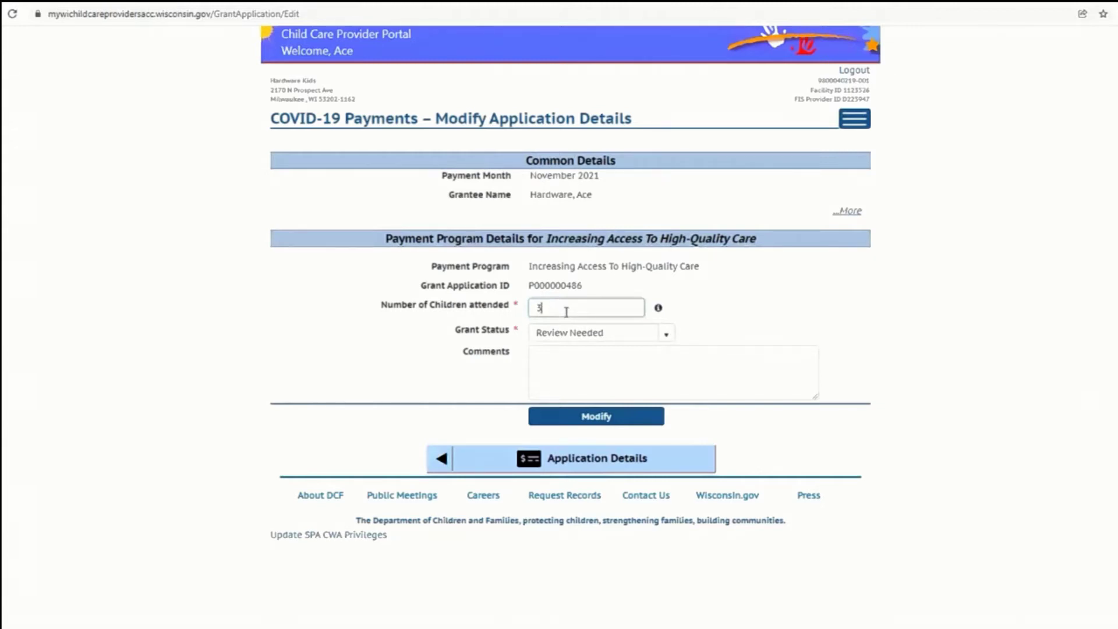
{"action": "left_click", "coordinate": [607, 420]}
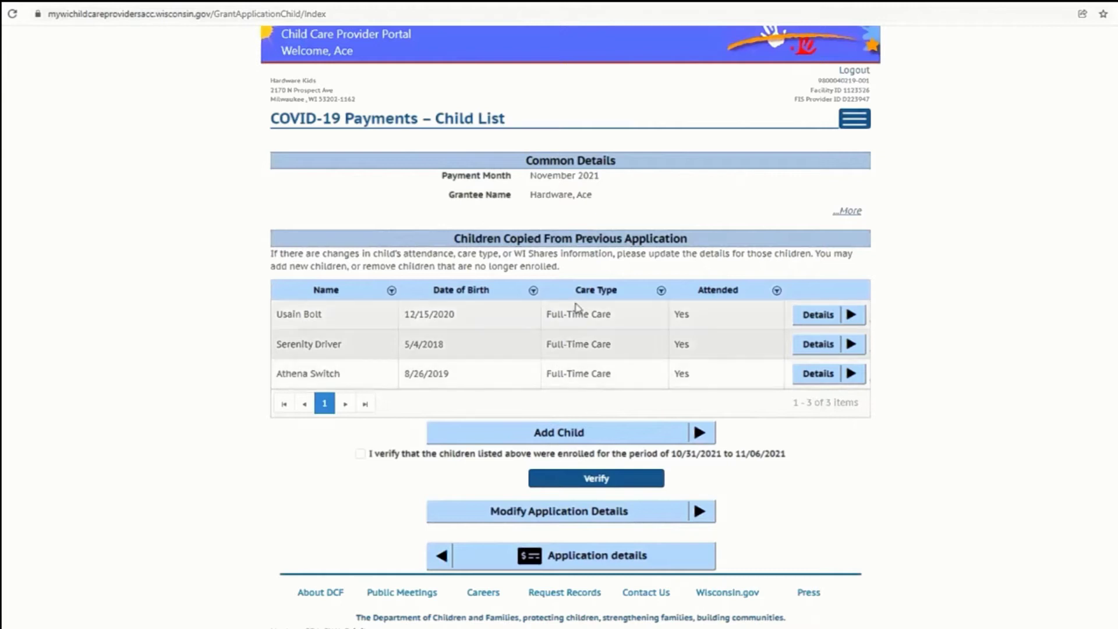
Expand the details of the first child in the child list and open that child's record for modification.
{"action": "left_click", "coordinate": [839, 318]}
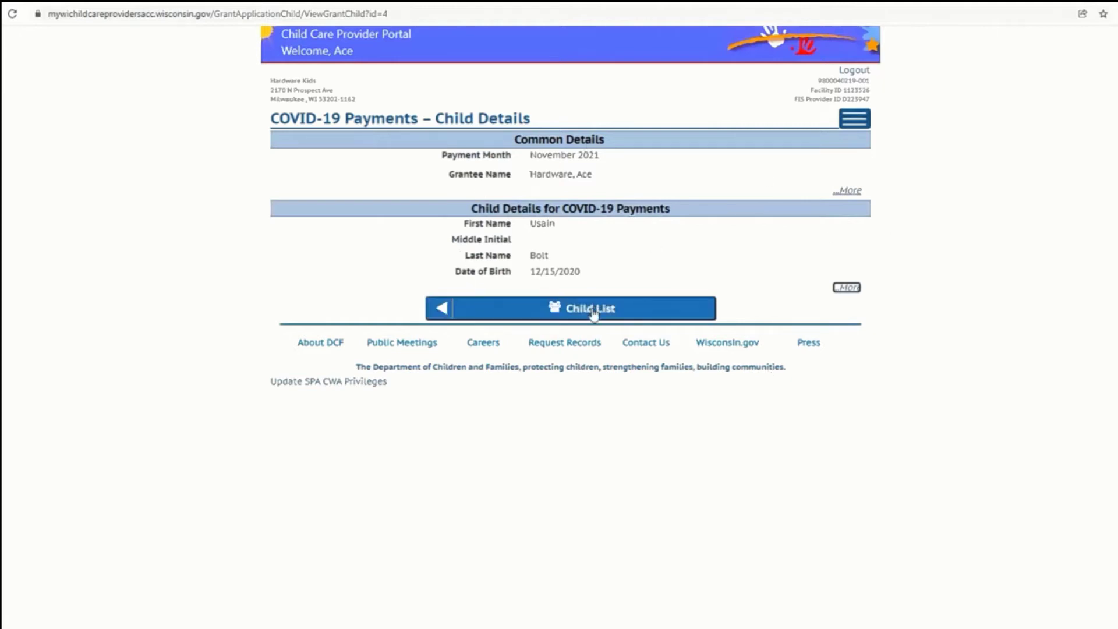
{"action": "left_click", "coordinate": [849, 289]}
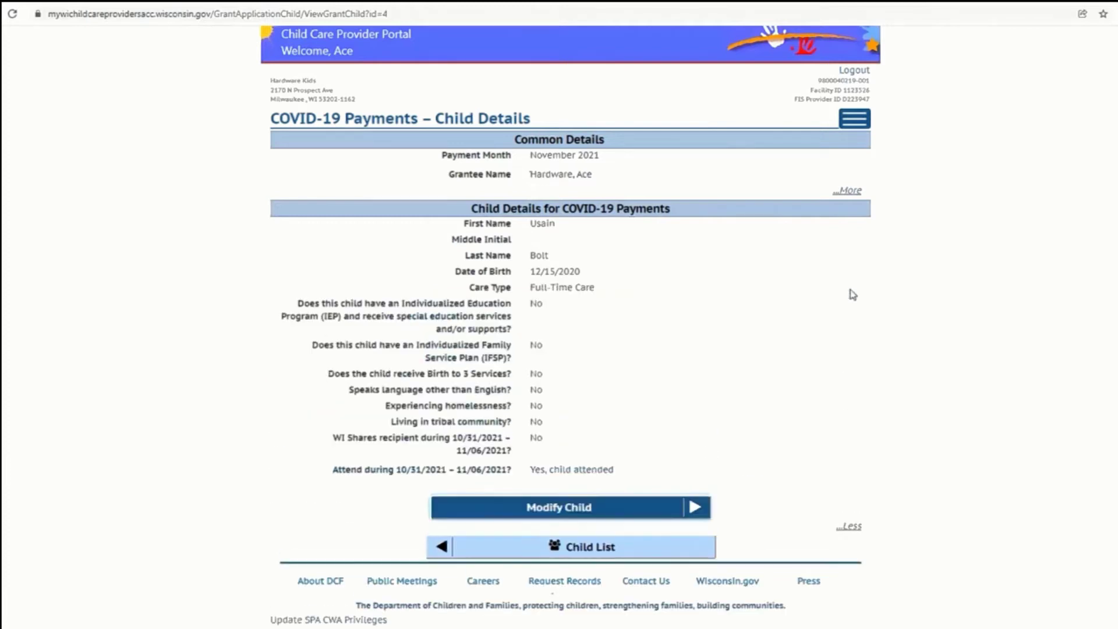
{"action": "left_click", "coordinate": [586, 511]}
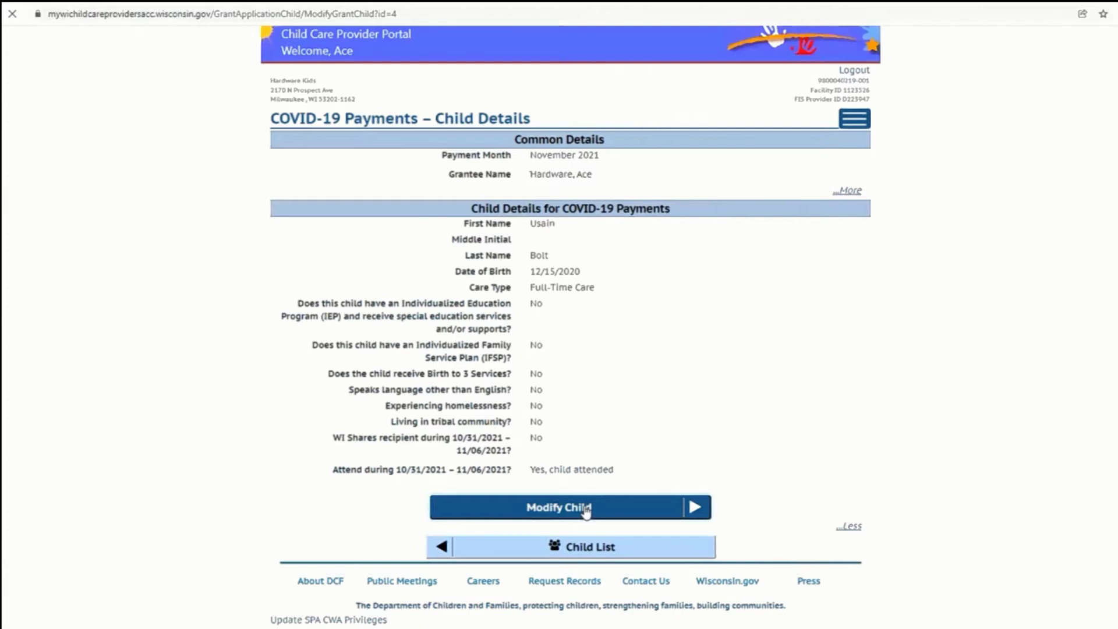
{"action": "scroll", "coordinate": [878, 428], "scroll_direction": "down", "scroll_amount": 1}
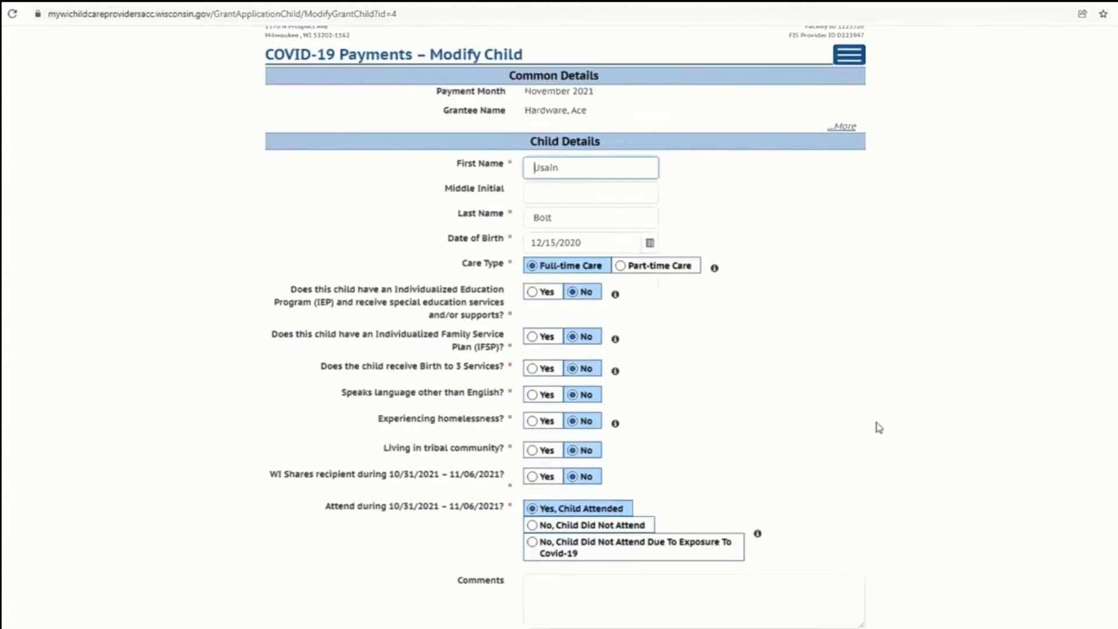
{"action": "scroll", "coordinate": [879, 429], "scroll_direction": "down", "scroll_amount": 1}
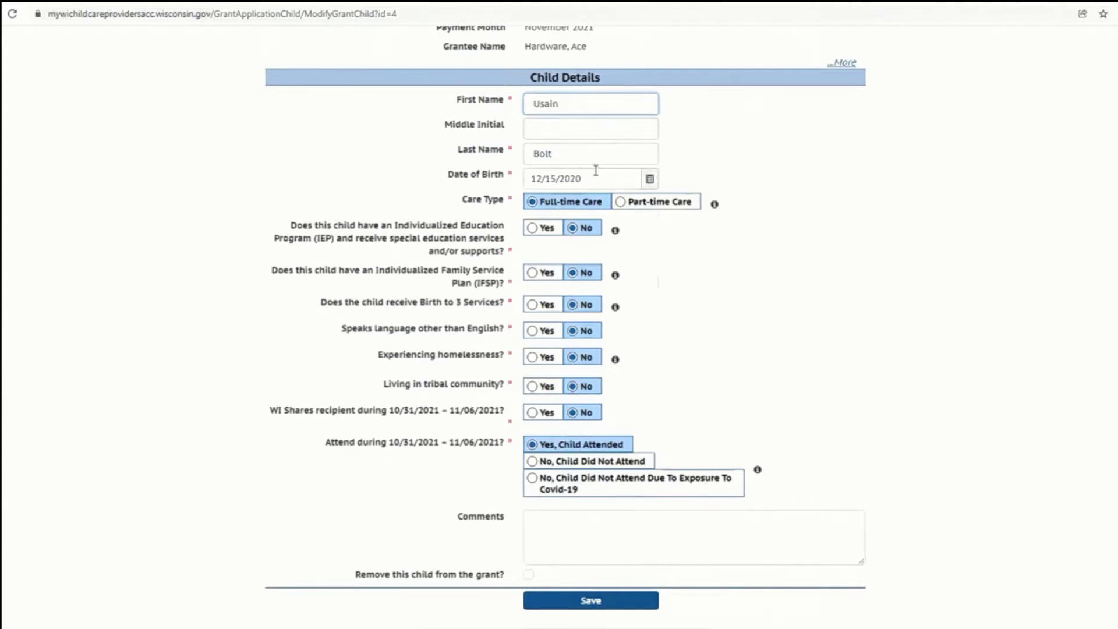
Try Part-time Care and the two non-attendance options for the child, restoring Full-time Care and Yes, Child Attended.
{"action": "left_click", "coordinate": [663, 207]}
{"action": "left_click", "coordinate": [595, 202]}
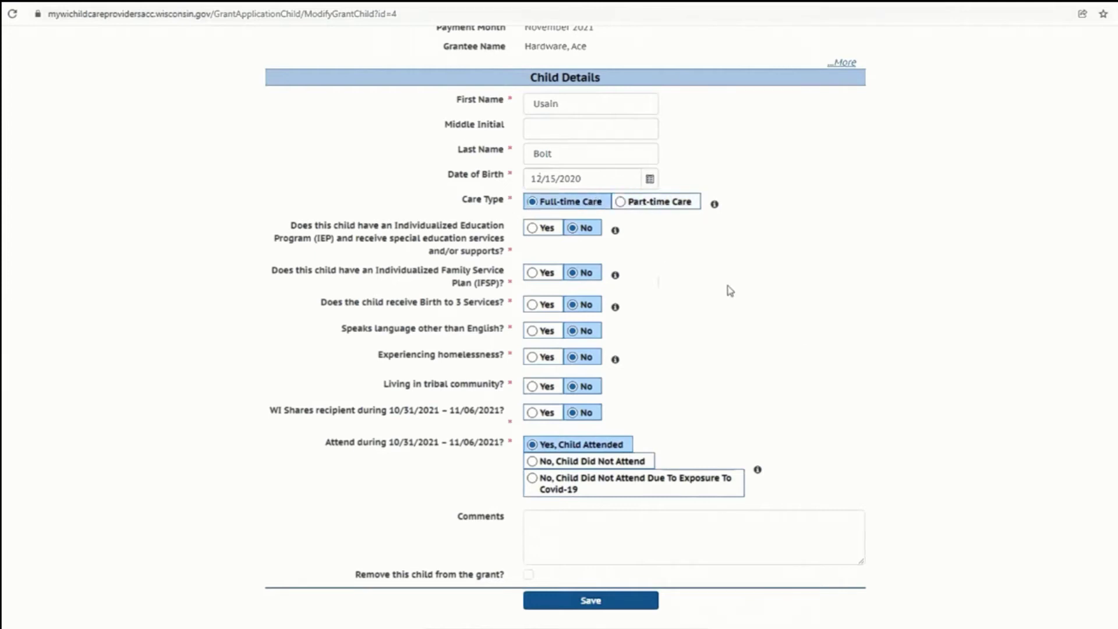
{"action": "scroll", "coordinate": [807, 354], "scroll_direction": "down", "scroll_amount": 2}
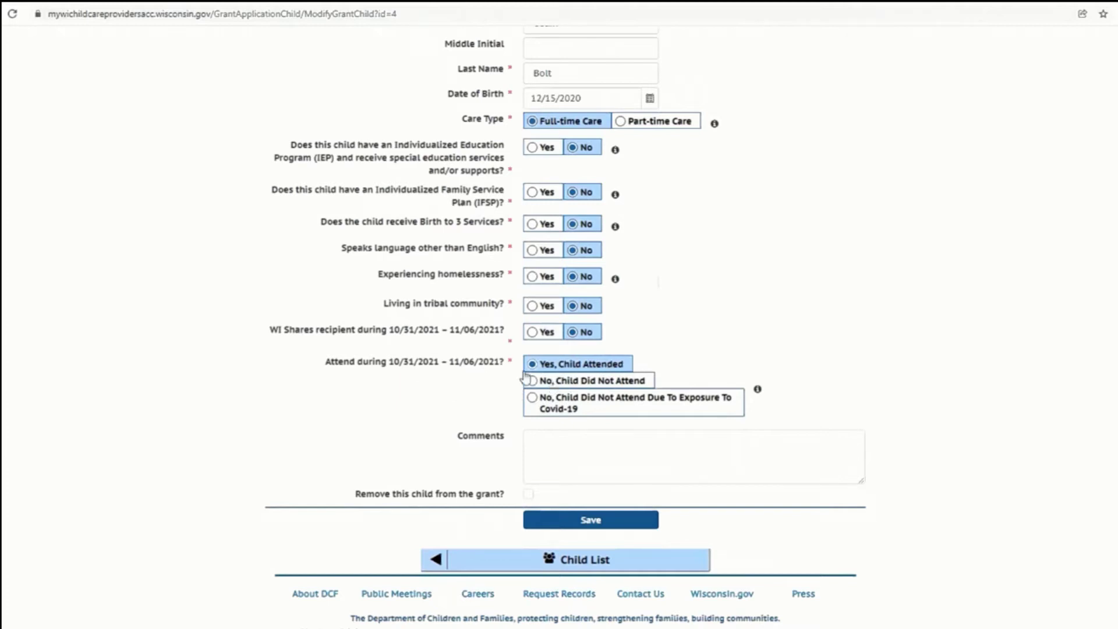
{"action": "left_click", "coordinate": [567, 385]}
{"action": "left_click", "coordinate": [560, 407]}
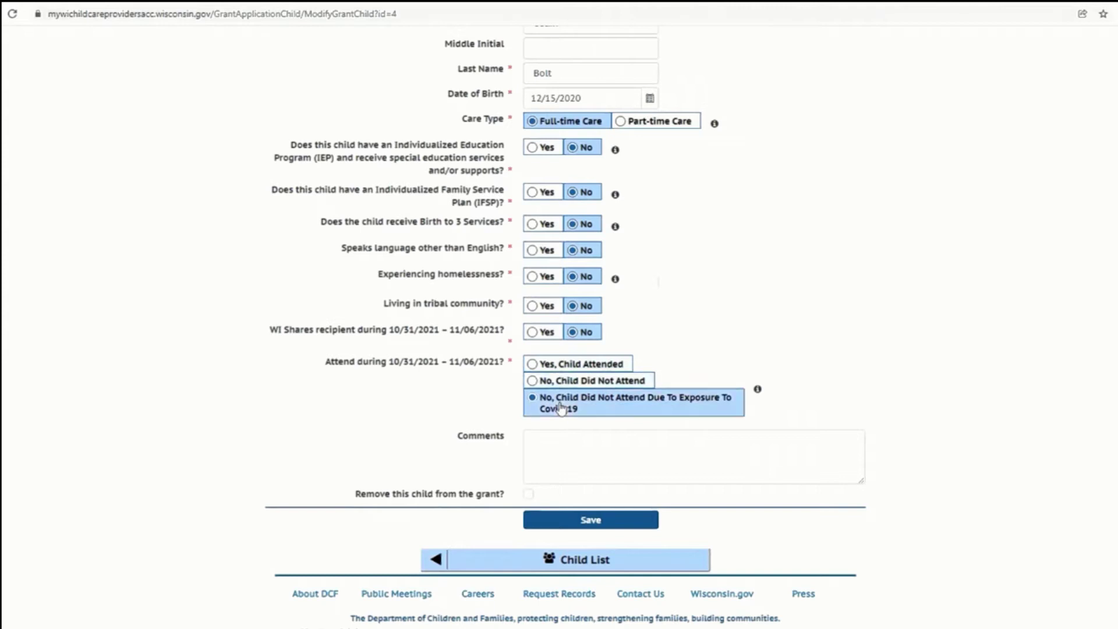
{"action": "left_click", "coordinate": [555, 367]}
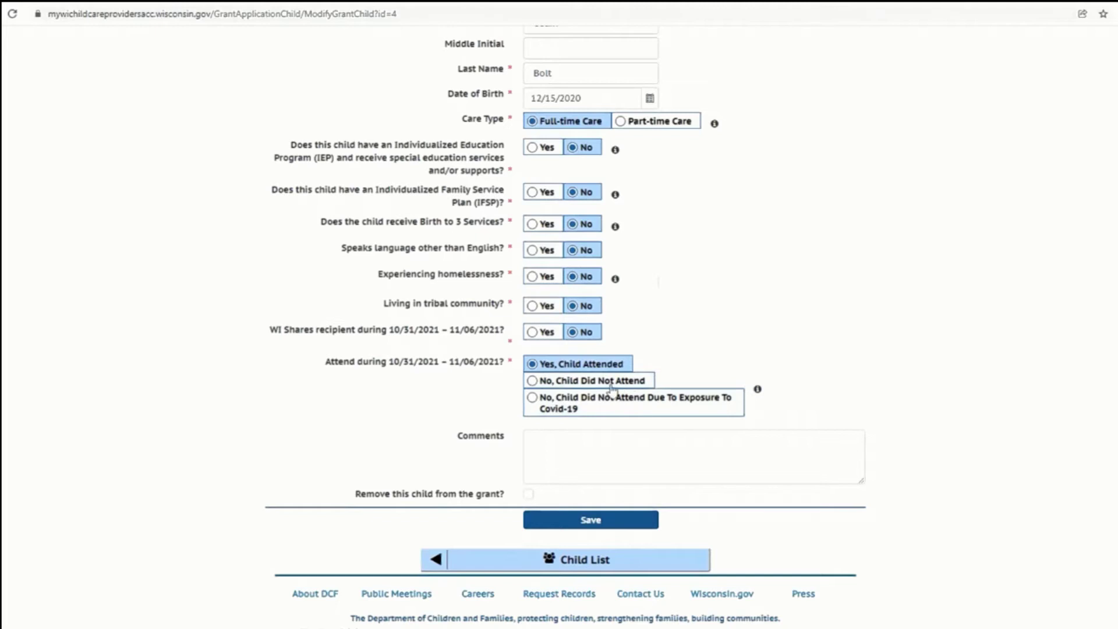
Display the help text for the child's attendance question and save the child's record.
{"action": "left_click", "coordinate": [758, 390]}
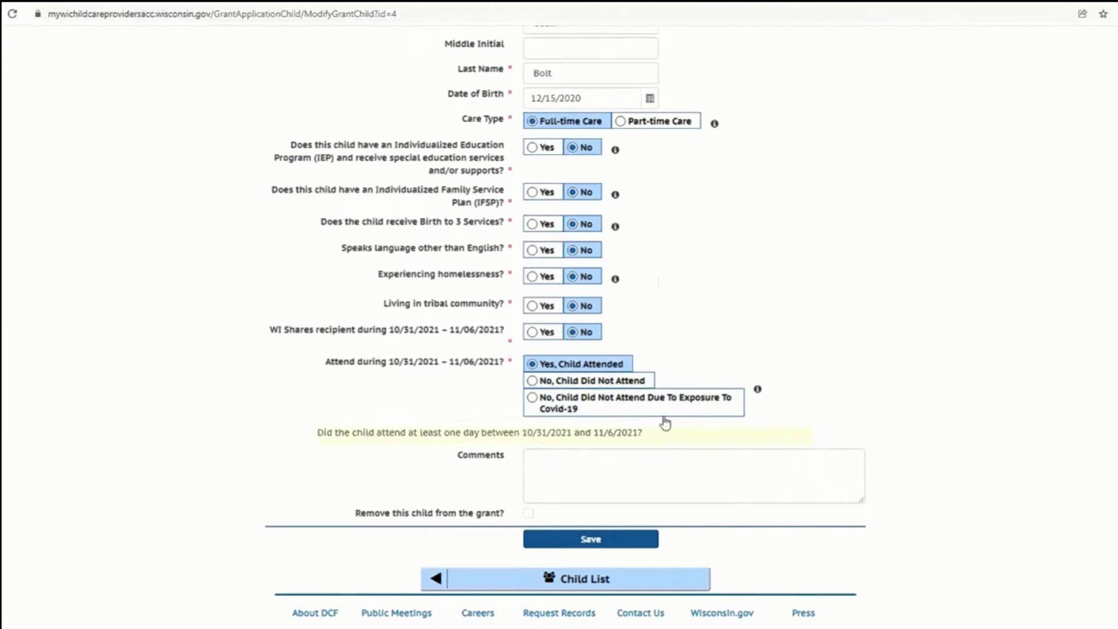
{"action": "left_click", "coordinate": [572, 332]}
{"action": "scroll", "coordinate": [993, 242], "scroll_direction": "up", "scroll_amount": 3}
{"action": "scroll", "coordinate": [991, 242], "scroll_direction": "down", "scroll_amount": 4}
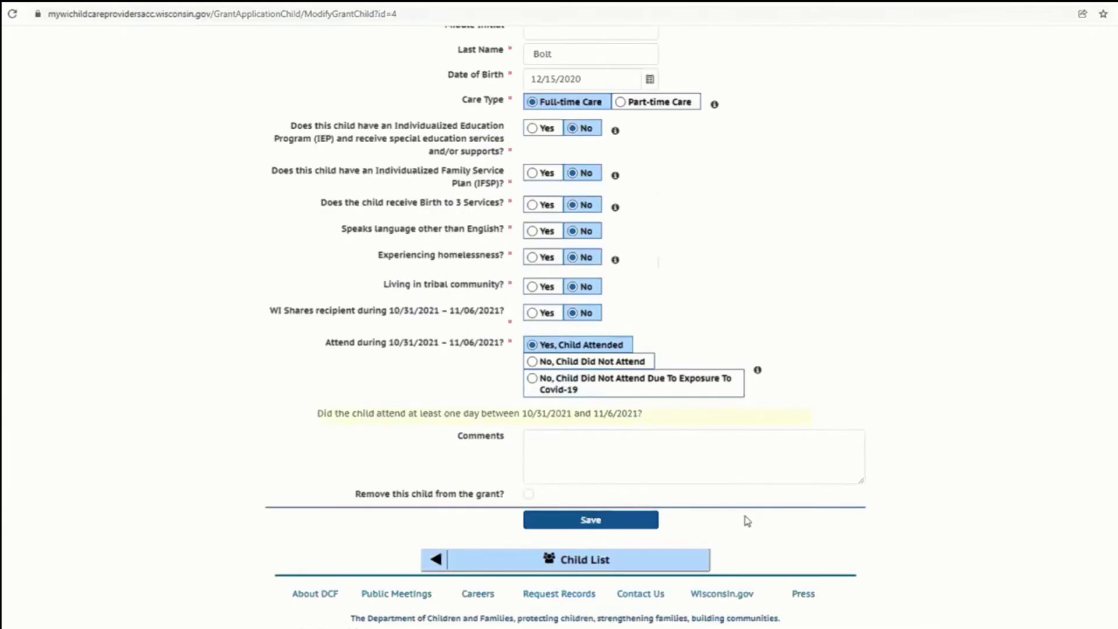
{"action": "left_click", "coordinate": [585, 527]}
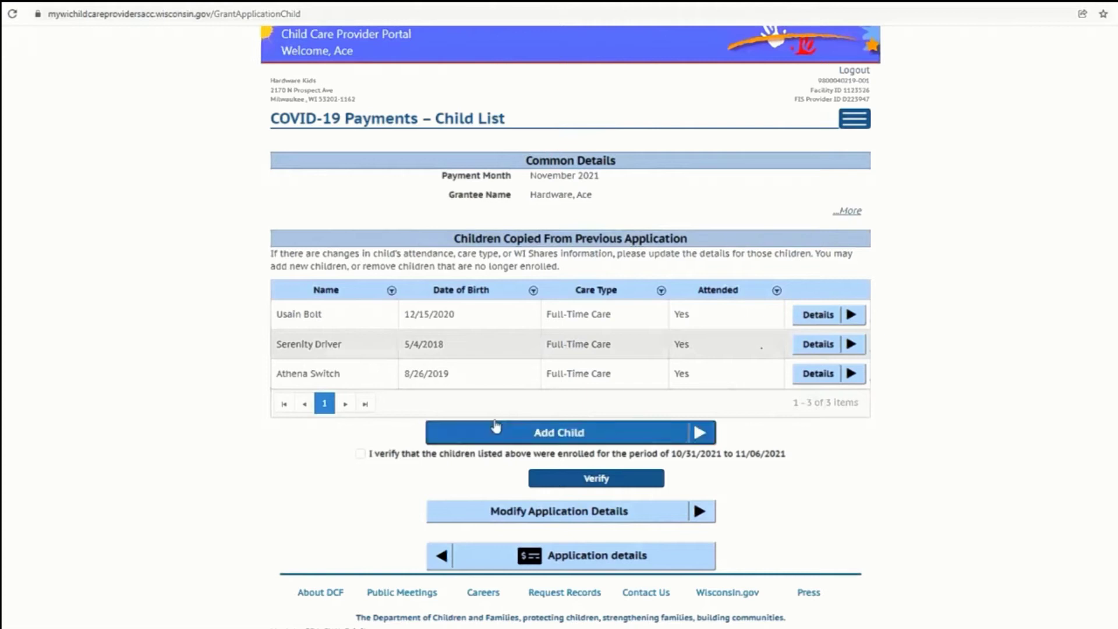
Verify that the listed children were enrolled for the period 10/31/2021 to 11/06/2021.
{"action": "left_click", "coordinate": [359, 455]}
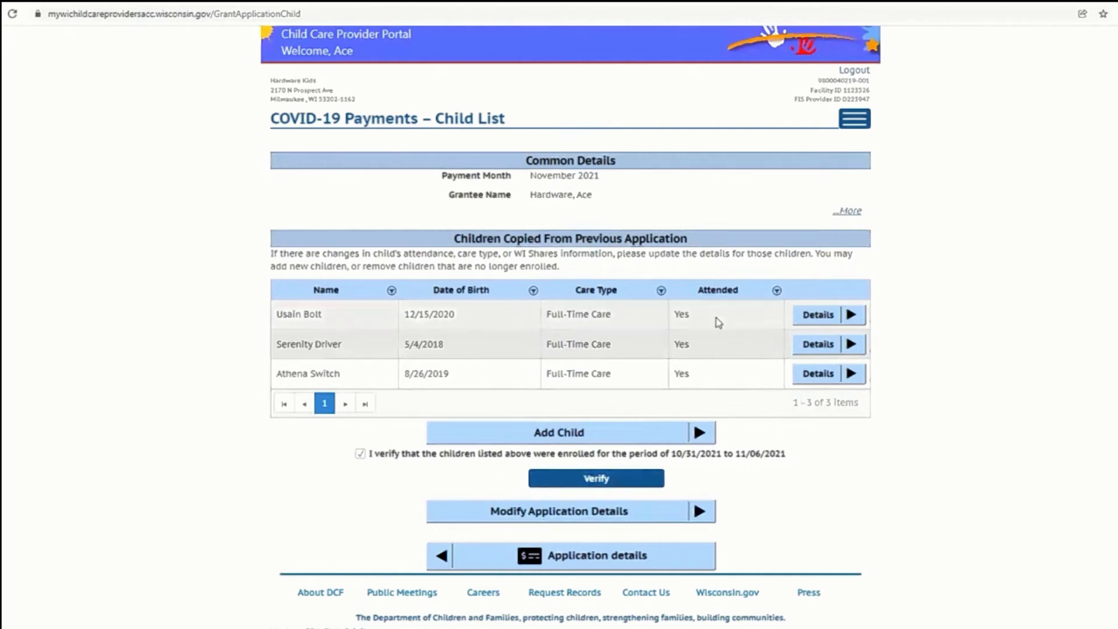
{"action": "left_click", "coordinate": [627, 485]}
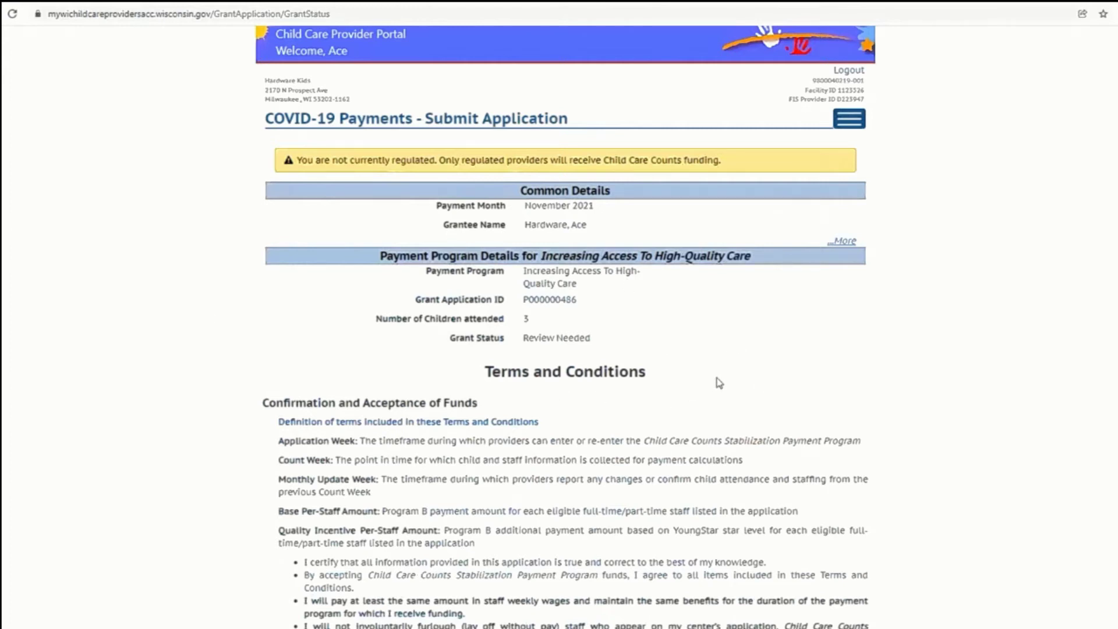
Agree to the Confirmation and Acceptance of Funds terms and the Qualifications terms of the application.
{"action": "scroll", "coordinate": [719, 383], "scroll_direction": "down", "scroll_amount": 2}
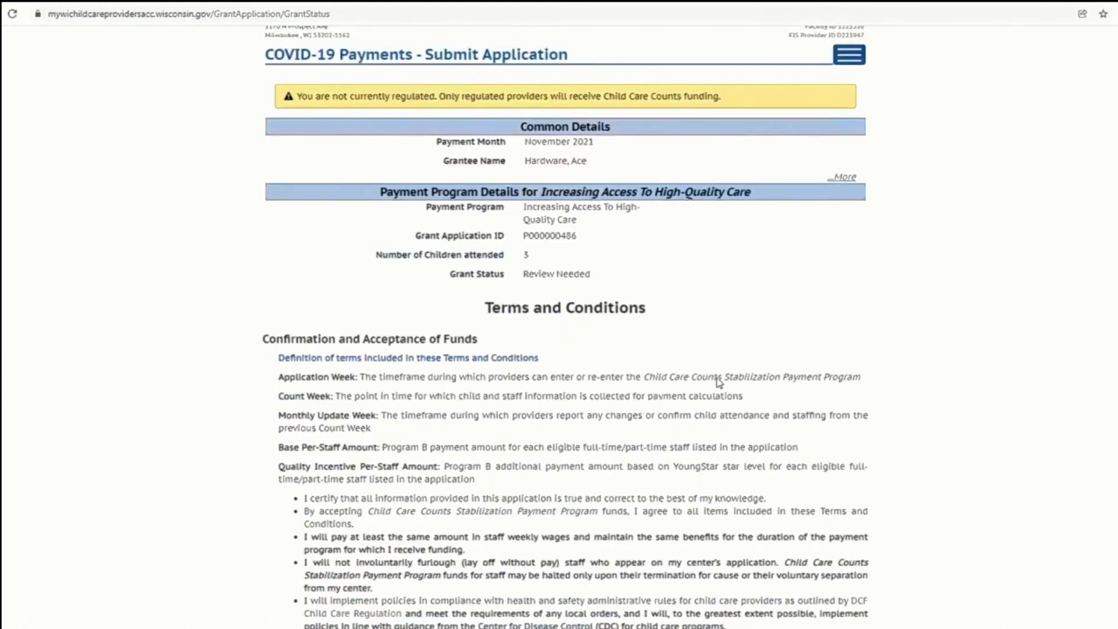
{"action": "scroll", "coordinate": [719, 383], "scroll_direction": "down", "scroll_amount": 2}
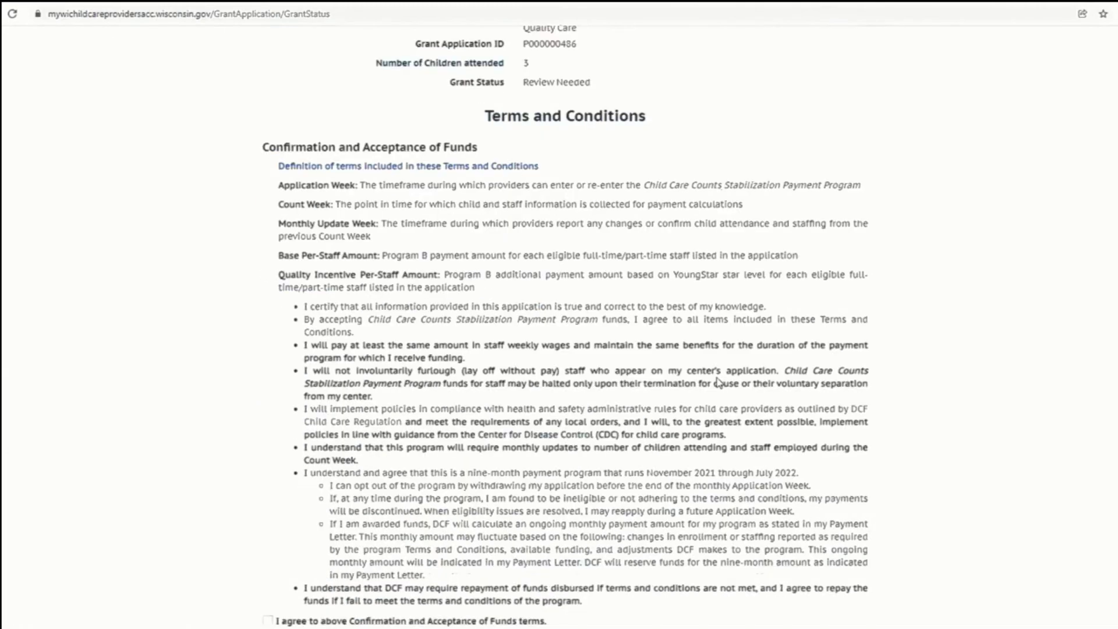
{"action": "scroll", "coordinate": [719, 383], "scroll_direction": "down", "scroll_amount": 2}
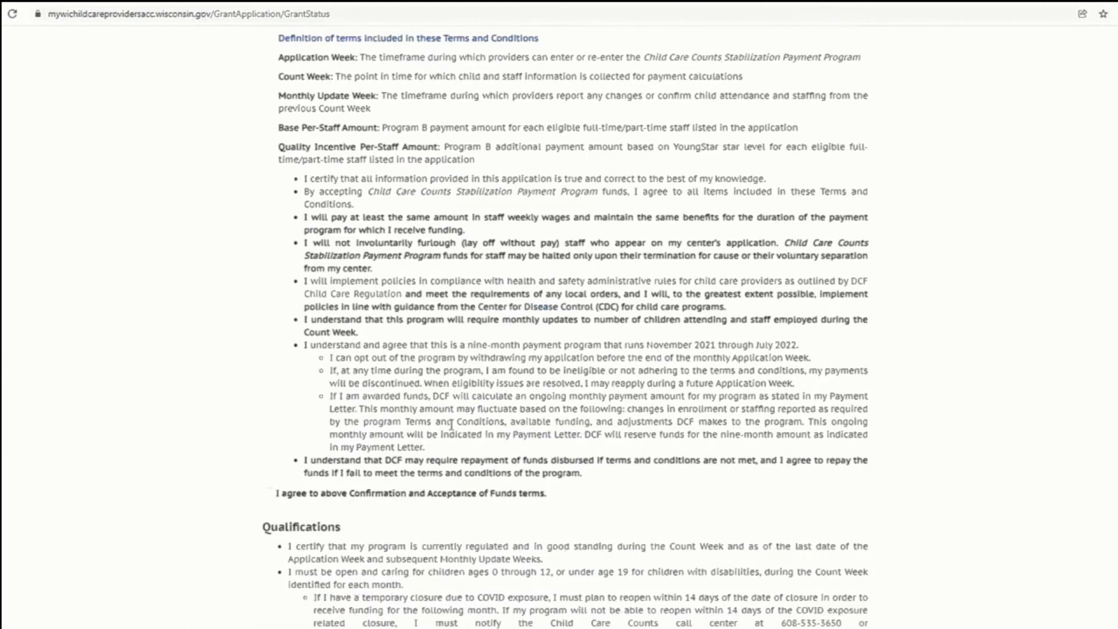
{"action": "left_click", "coordinate": [268, 494]}
{"action": "scroll", "coordinate": [479, 398], "scroll_direction": "up", "scroll_amount": 2}
{"action": "scroll", "coordinate": [479, 402], "scroll_direction": "down", "scroll_amount": 6}
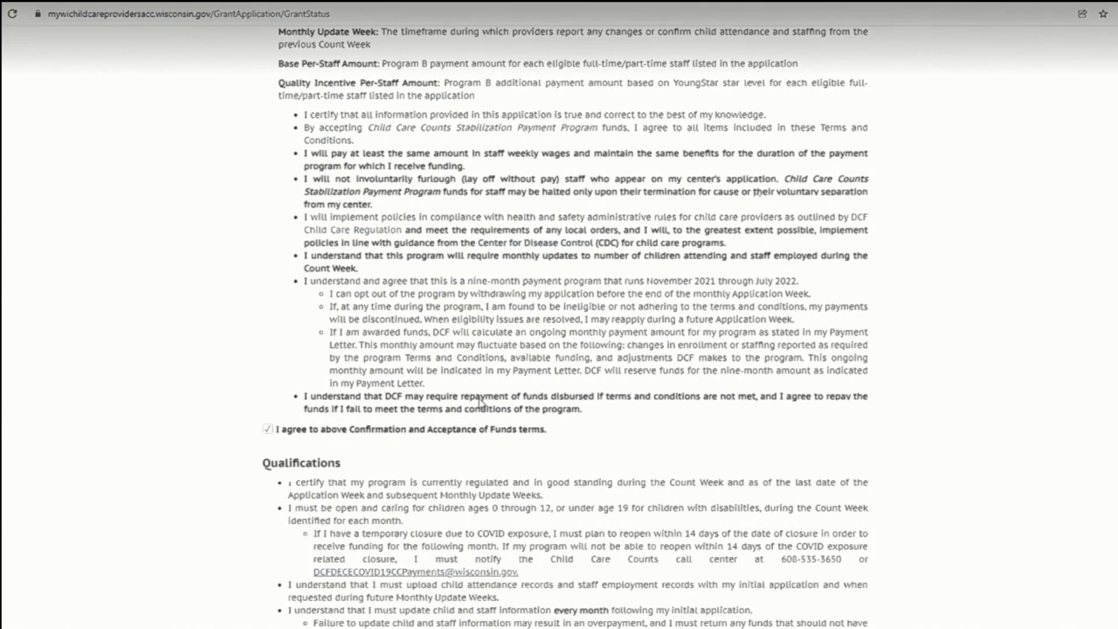
{"action": "scroll", "coordinate": [480, 402], "scroll_direction": "down", "scroll_amount": 3}
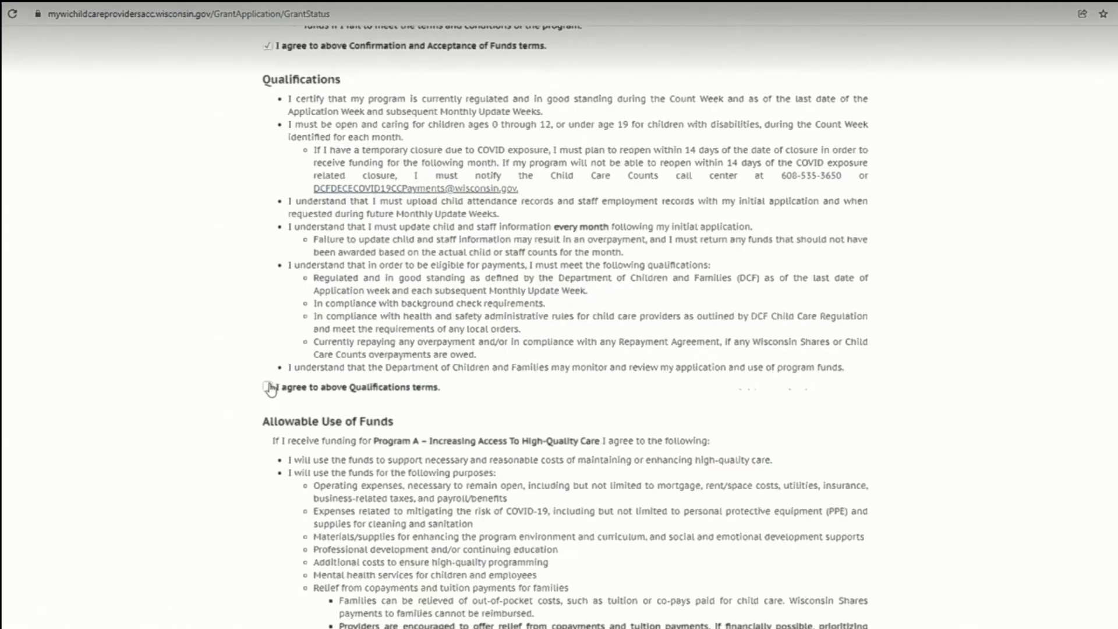
{"action": "left_click", "coordinate": [269, 388]}
Agree to the Allowable Use of Funds and Documentation terms and submit the application.
{"action": "scroll", "coordinate": [495, 391], "scroll_direction": "down", "scroll_amount": 1}
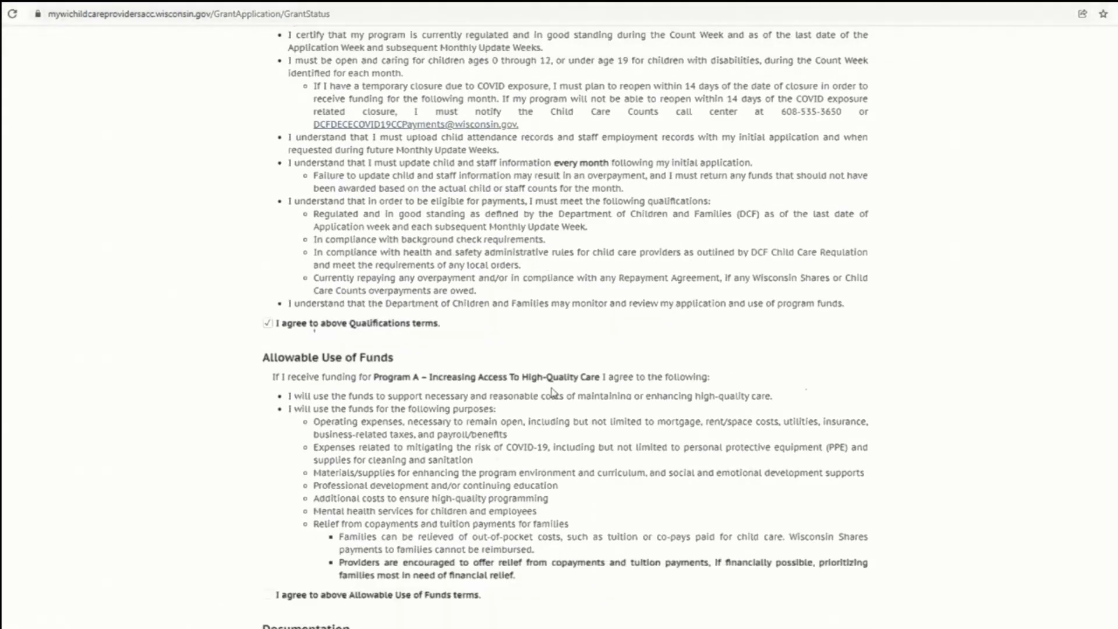
{"action": "scroll", "coordinate": [552, 392], "scroll_direction": "down", "scroll_amount": 3}
{"action": "left_click", "coordinate": [267, 403]}
{"action": "scroll", "coordinate": [472, 407], "scroll_direction": "down", "scroll_amount": 4}
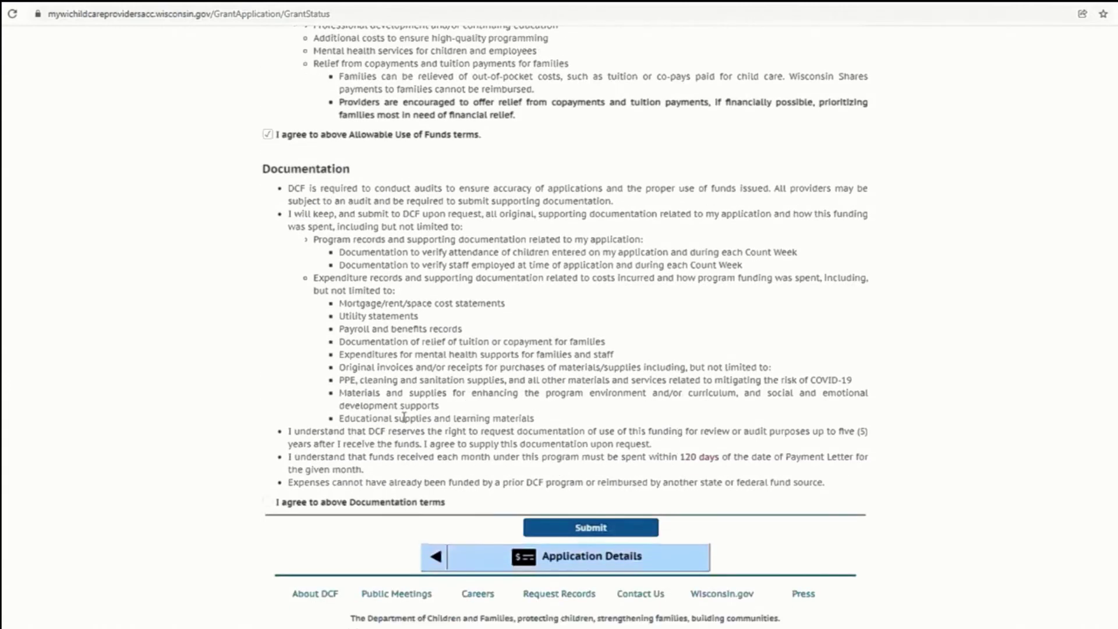
{"action": "left_click", "coordinate": [268, 504]}
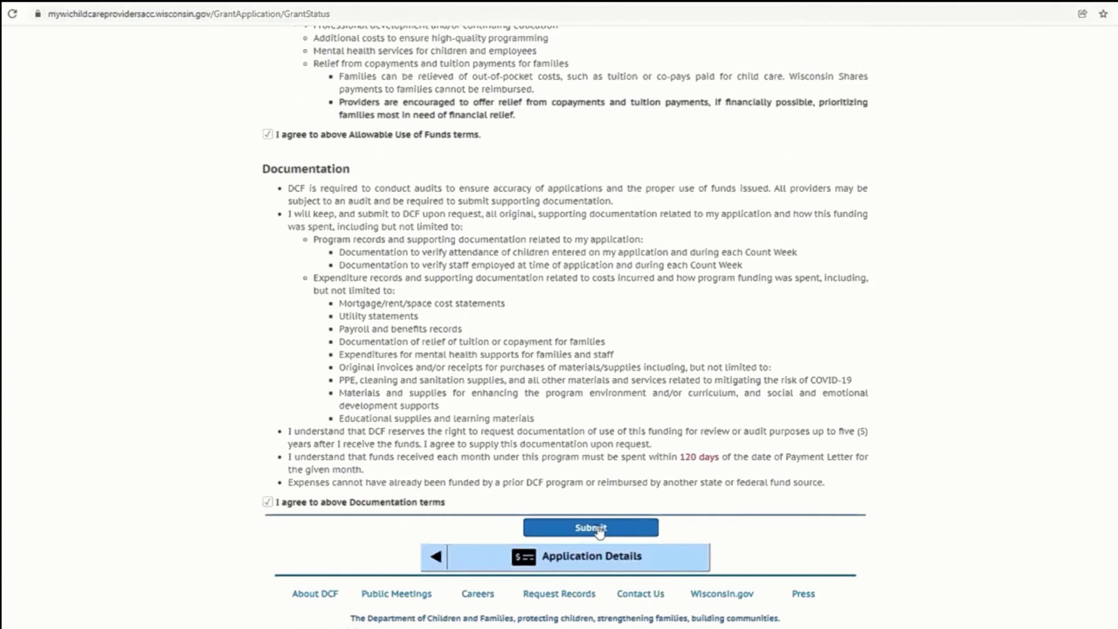
{"action": "left_click", "coordinate": [600, 530]}
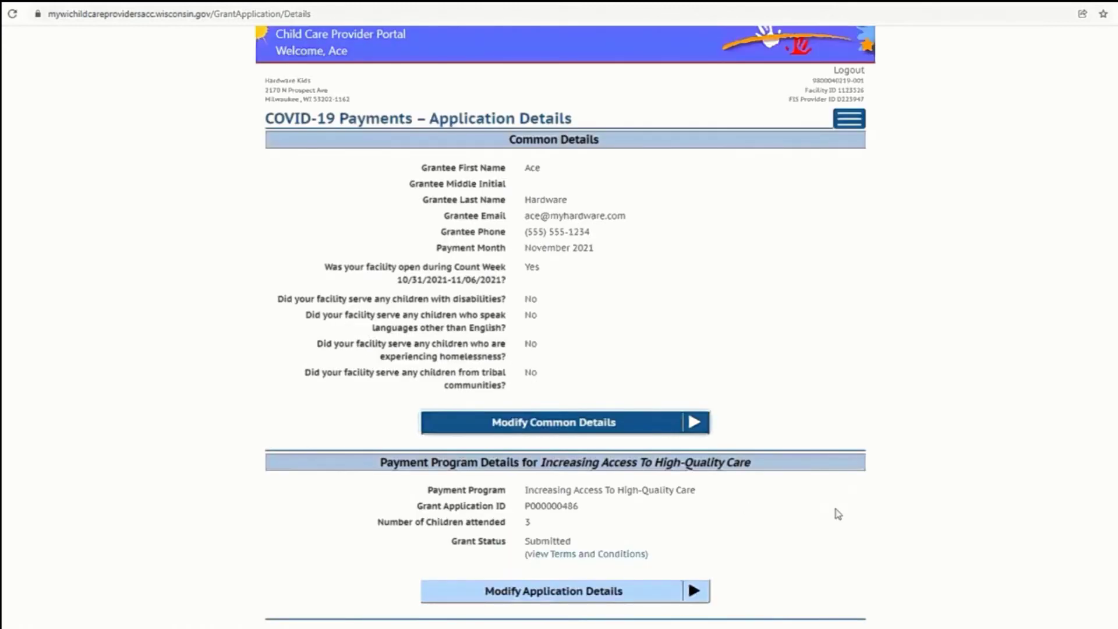
Check the grant status and the remaining options on the application details page.
{"action": "double_click", "coordinate": [547, 540]}
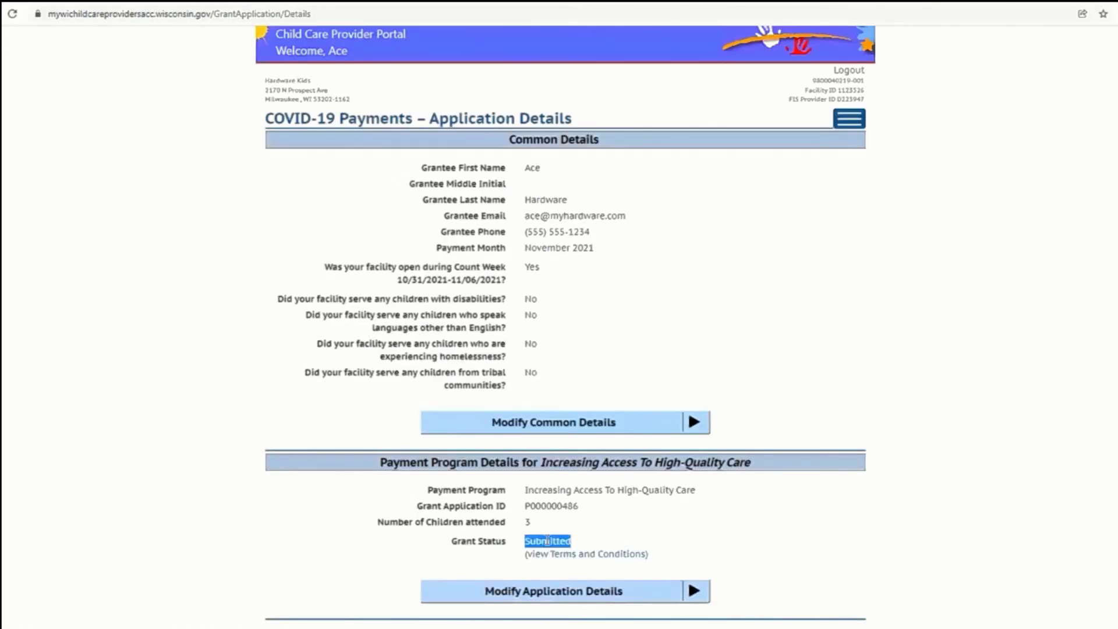
{"action": "left_click", "coordinate": [898, 520]}
{"action": "scroll", "coordinate": [903, 515], "scroll_direction": "down", "scroll_amount": 2}
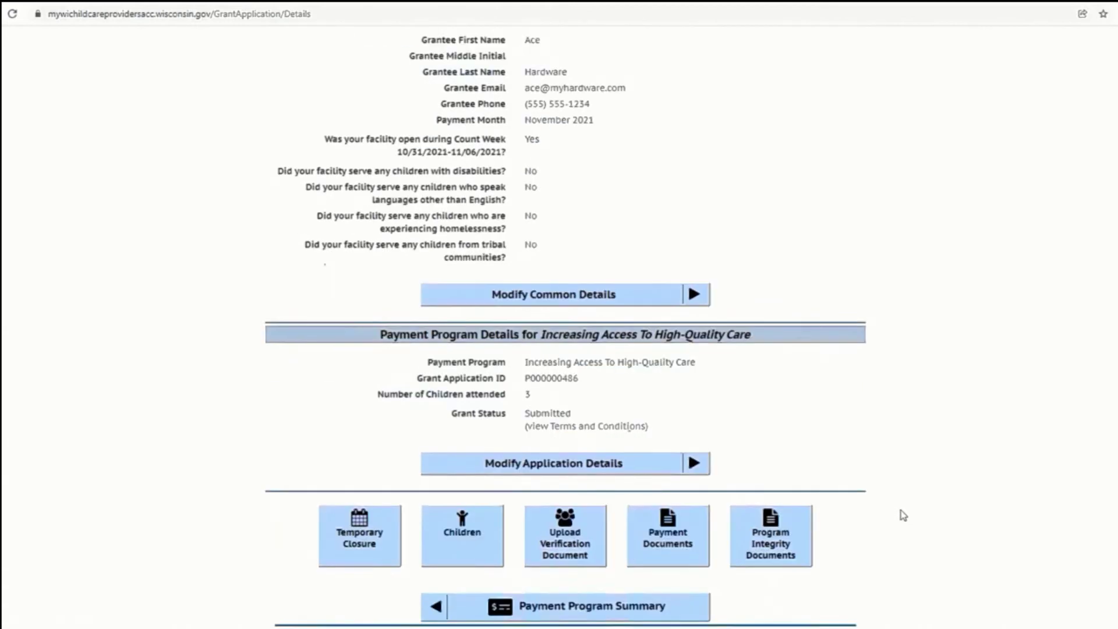
{"action": "scroll", "coordinate": [904, 515], "scroll_direction": "down", "scroll_amount": 1}
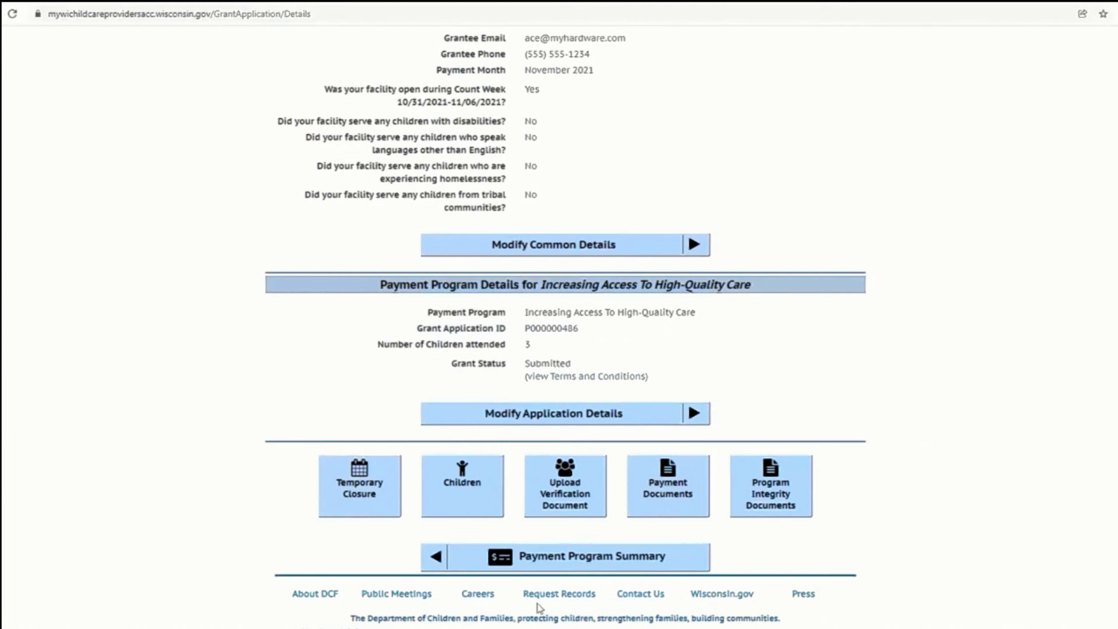
Open the November 2021 Funding Workforce Recruitment And Retention application for review and confirm its number of children attended.
{"action": "left_click", "coordinate": [571, 565]}
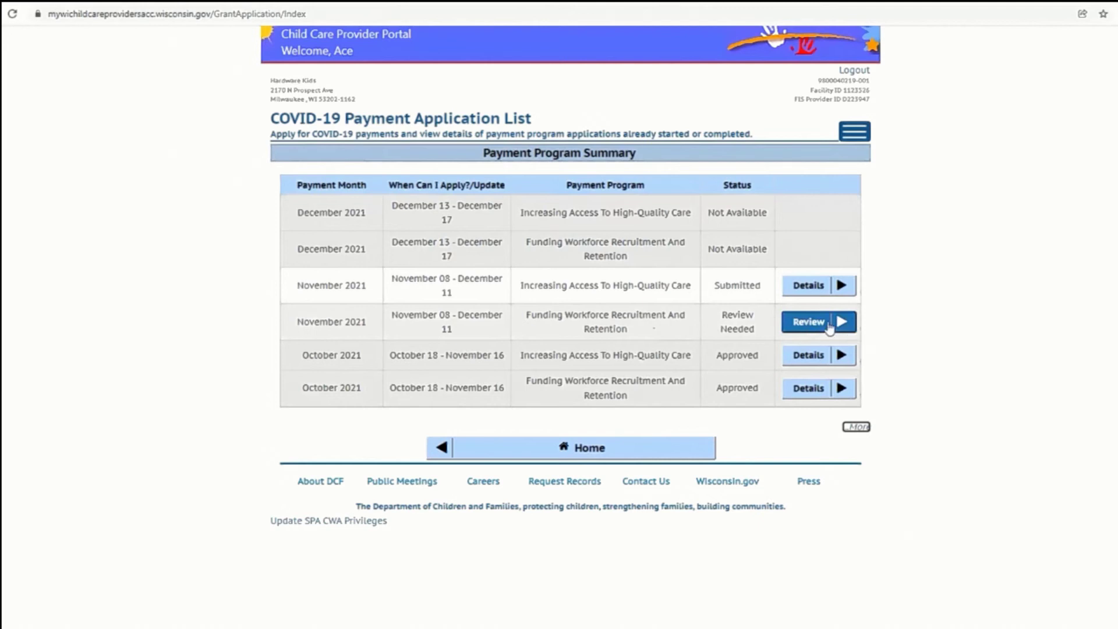
{"action": "left_click", "coordinate": [829, 326]}
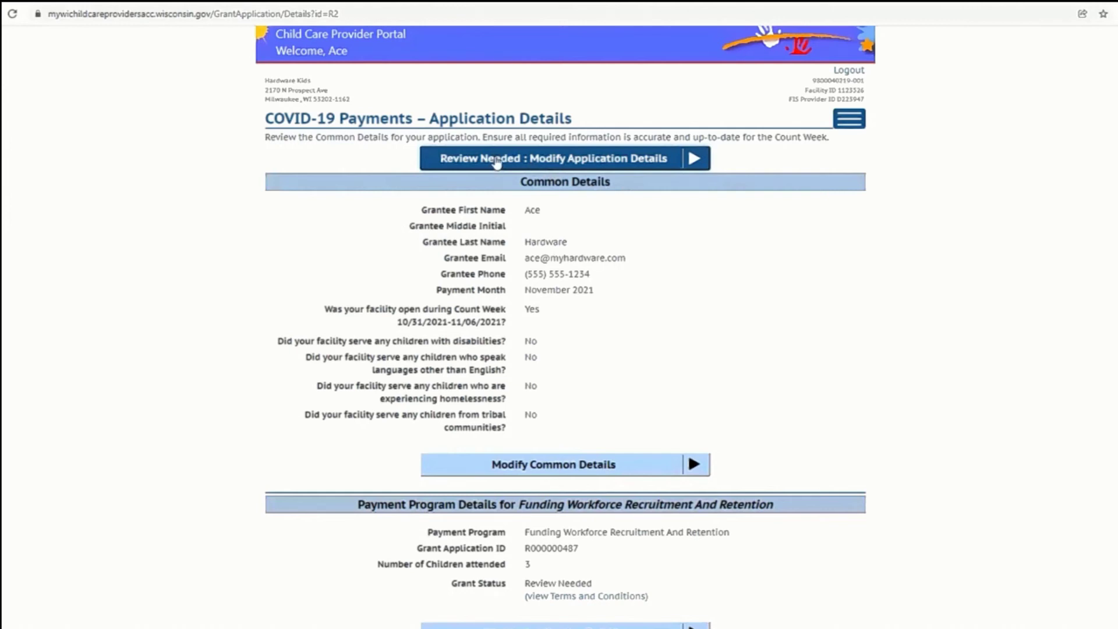
{"action": "left_click", "coordinate": [496, 158]}
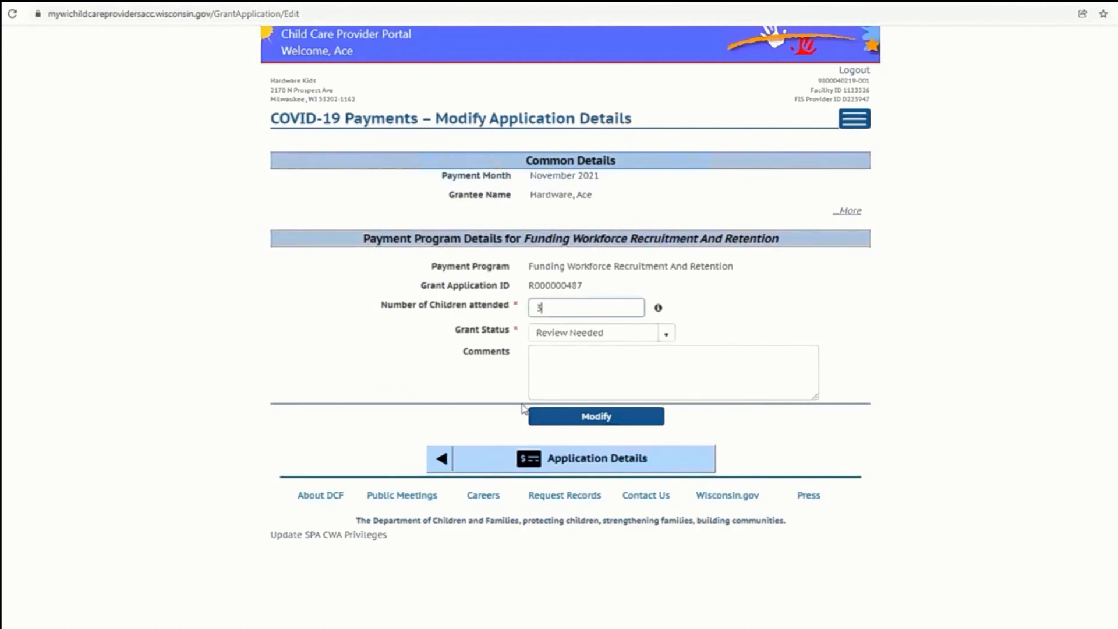
{"action": "left_click", "coordinate": [621, 425]}
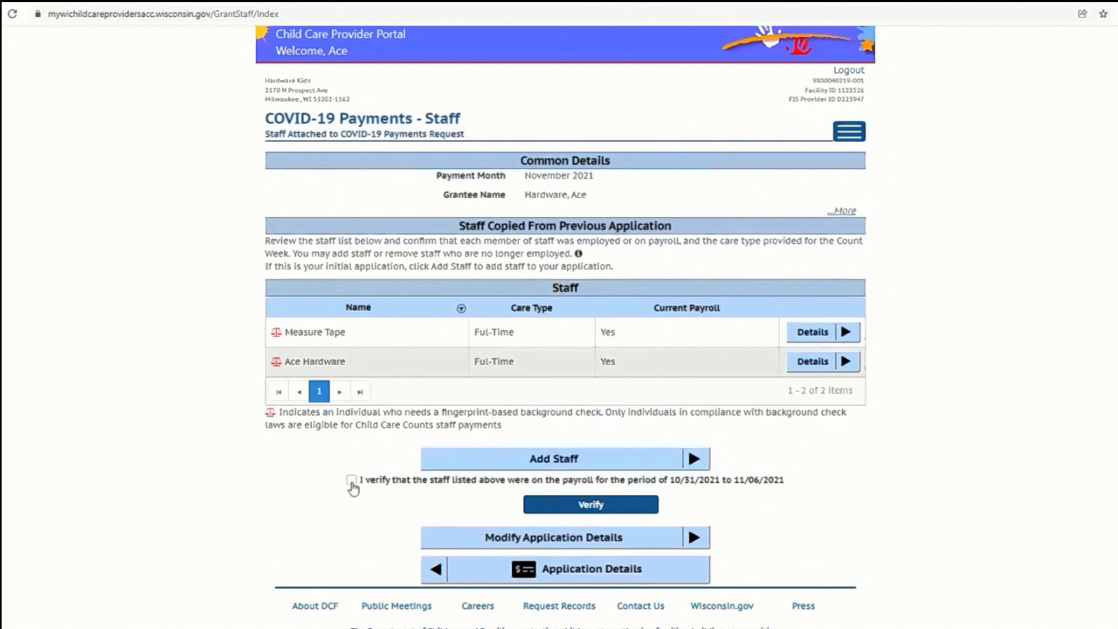
Verify the listed staff's payroll status and the listed children's enrollment for the period 10/31/2021 to 11/06/2021.
{"action": "left_click", "coordinate": [352, 481]}
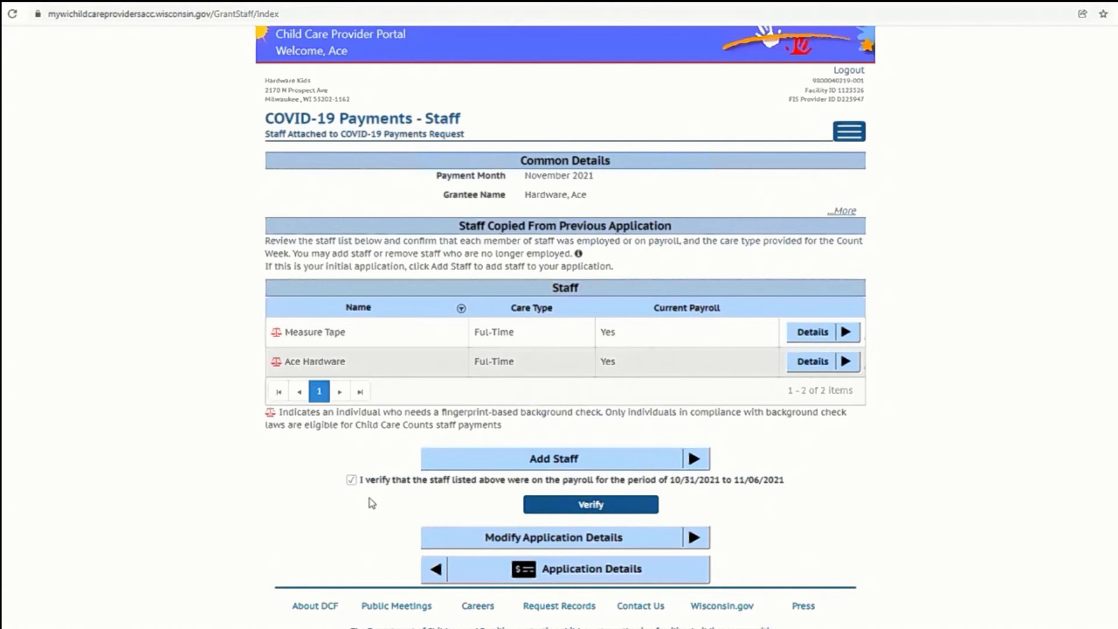
{"action": "left_click", "coordinate": [635, 508]}
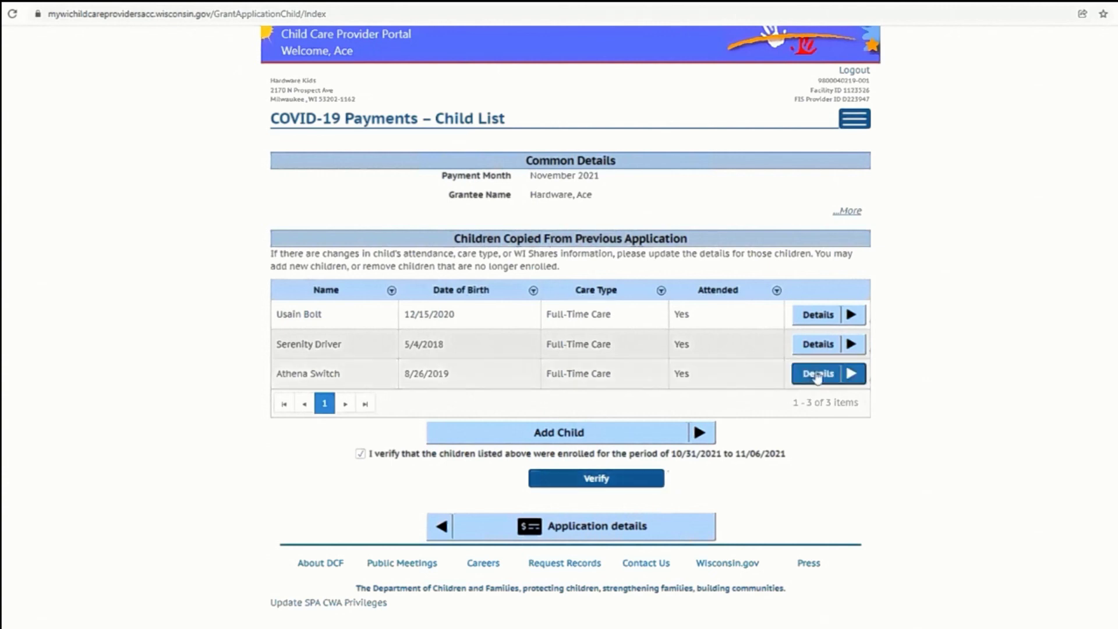
{"action": "left_click", "coordinate": [626, 487]}
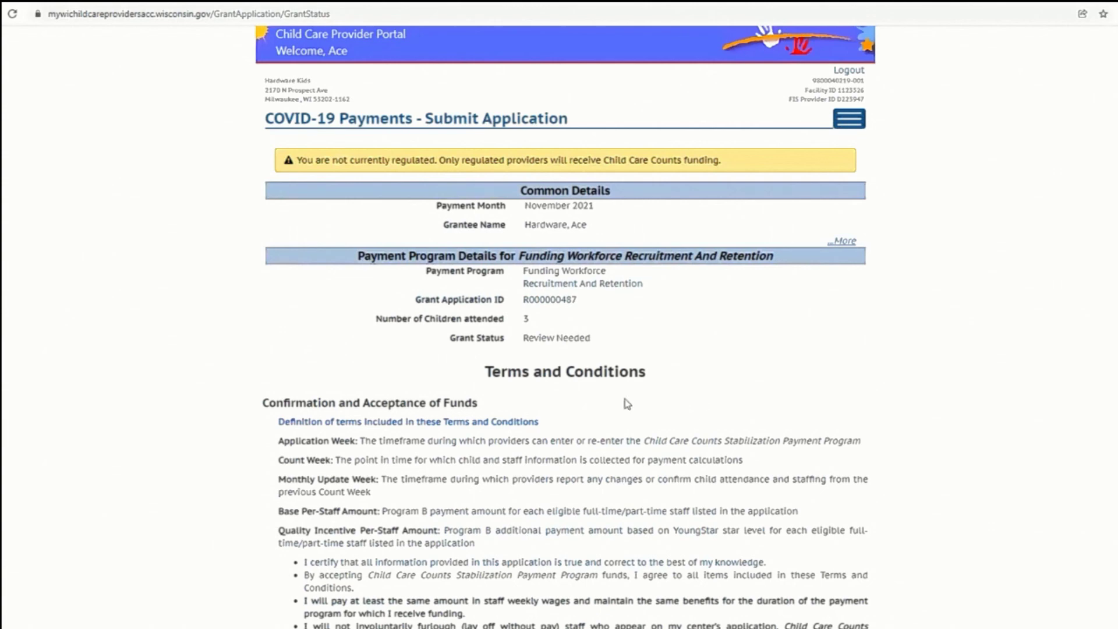
Agree to the Confirmation and Acceptance of Funds terms and the Qualifications terms of the Funding Workforce Recruitment And Retention application.
{"action": "scroll", "coordinate": [608, 396], "scroll_direction": "down", "scroll_amount": 2}
{"action": "scroll", "coordinate": [606, 399], "scroll_direction": "down", "scroll_amount": 4}
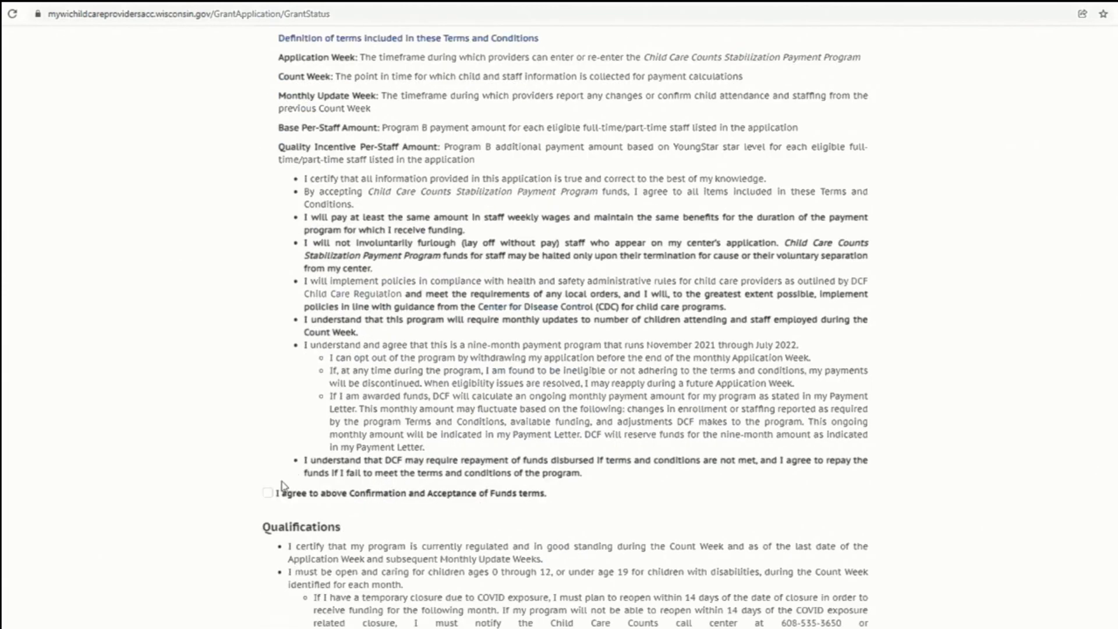
{"action": "left_click", "coordinate": [267, 495]}
{"action": "scroll", "coordinate": [344, 471], "scroll_direction": "down", "scroll_amount": 7}
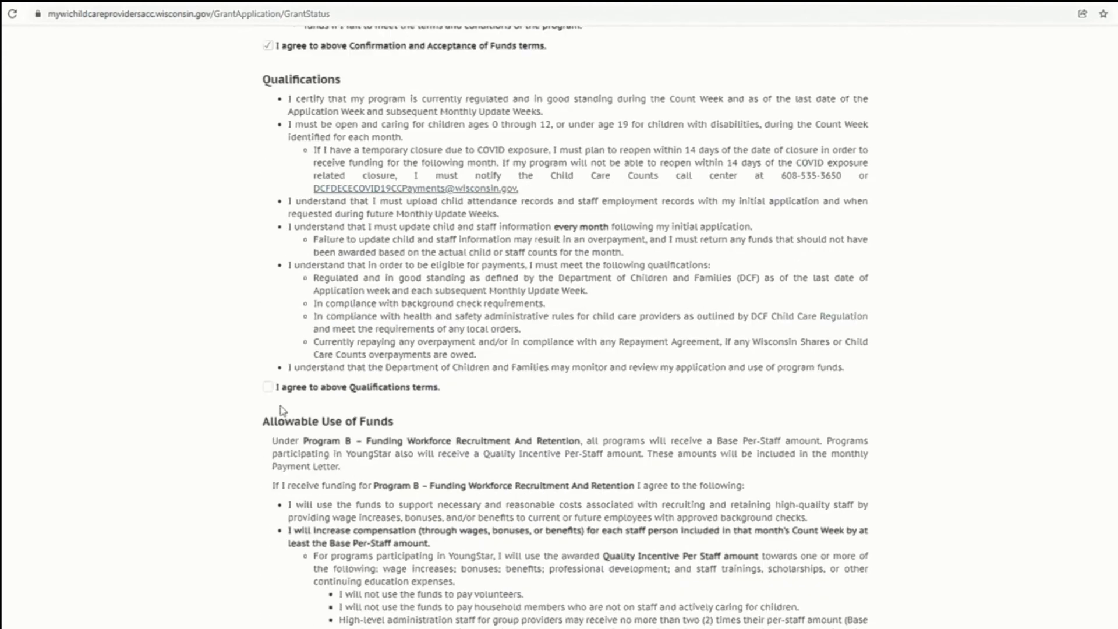
{"action": "left_click", "coordinate": [266, 388]}
Agree to the Allowable Use of Funds and Documentation terms and submit the Funding Workforce Recruitment And Retention application.
{"action": "scroll", "coordinate": [326, 414], "scroll_direction": "down", "scroll_amount": 6}
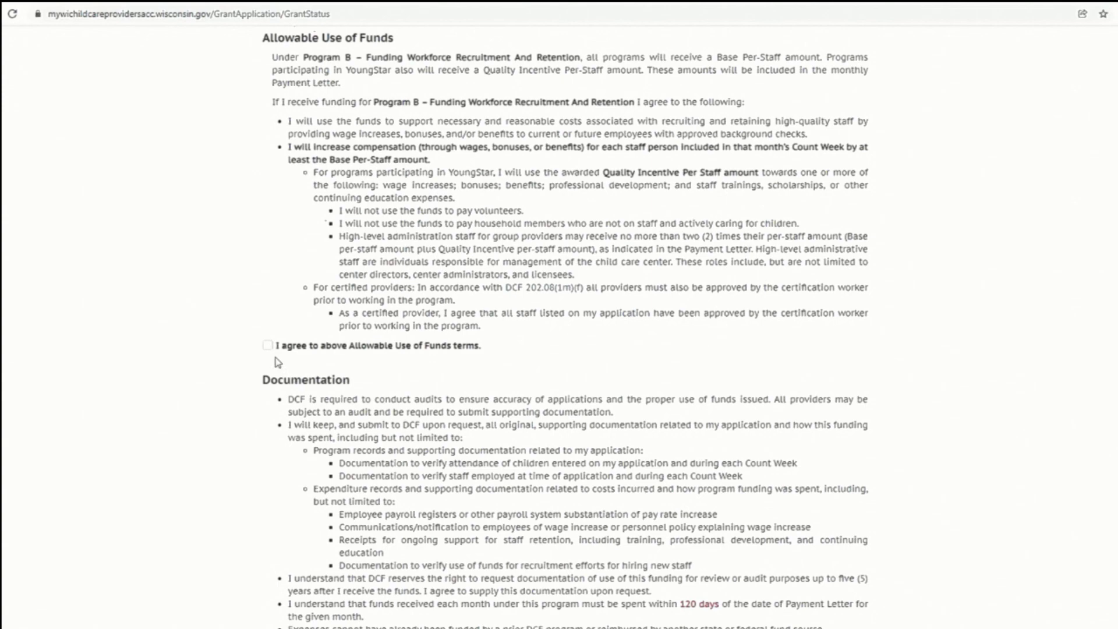
{"action": "scroll", "coordinate": [416, 398], "scroll_direction": "down", "scroll_amount": 3}
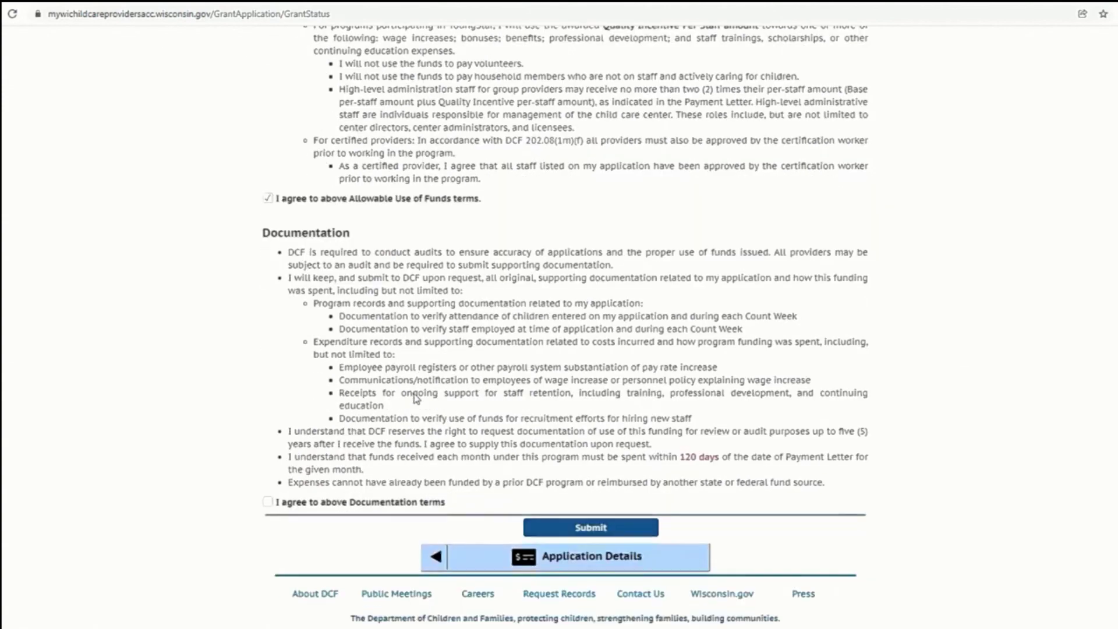
{"action": "left_click", "coordinate": [269, 504]}
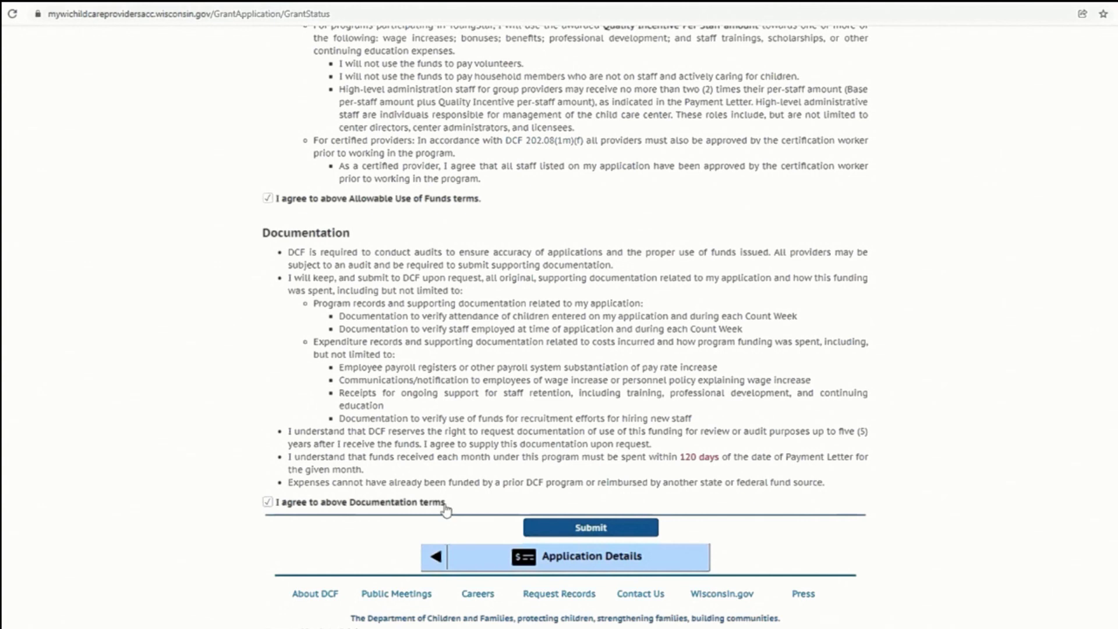
{"action": "left_click", "coordinate": [632, 530]}
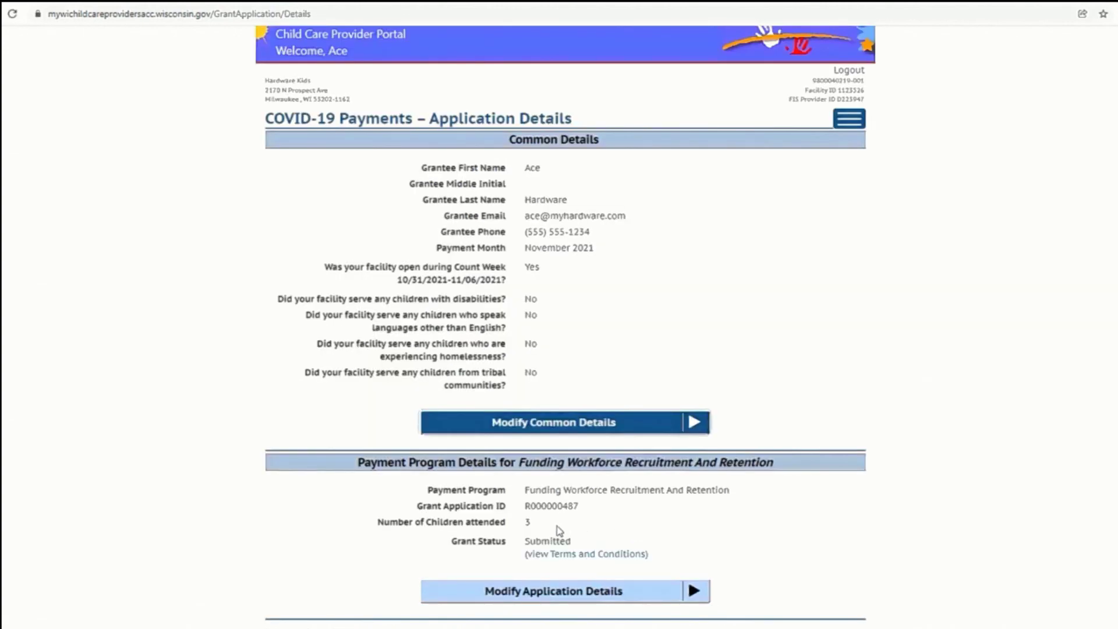
Check the grant status in the submitted application's details and the November 2021 application statuses in the Payment Program Summary.
{"action": "double_click", "coordinate": [551, 542]}
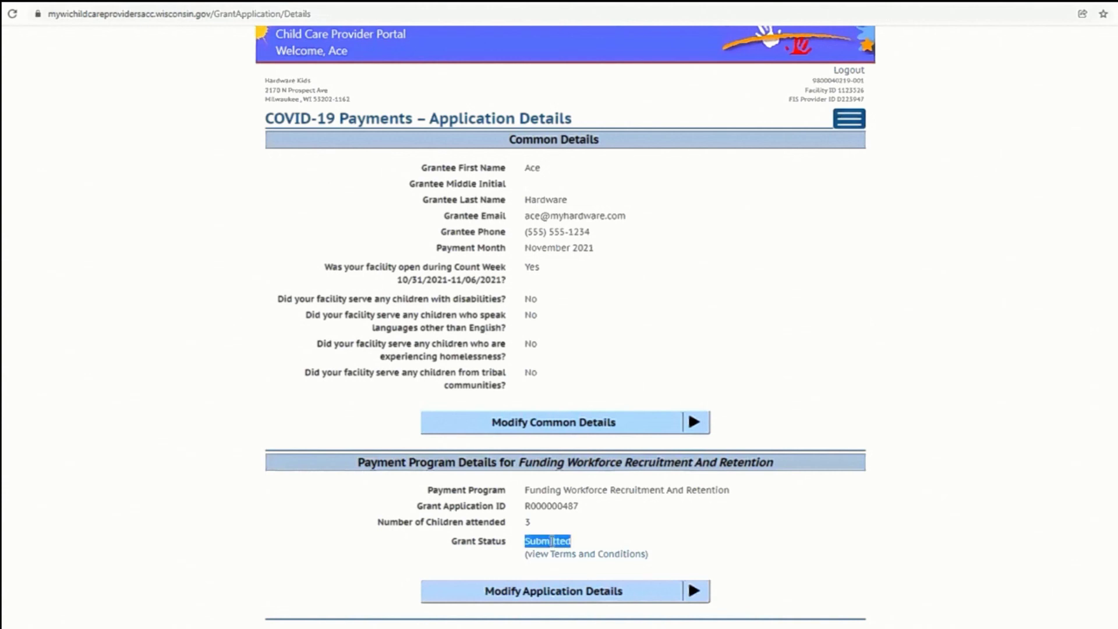
{"action": "left_click", "coordinate": [909, 510]}
{"action": "scroll", "coordinate": [1081, 521], "scroll_direction": "down", "scroll_amount": 3}
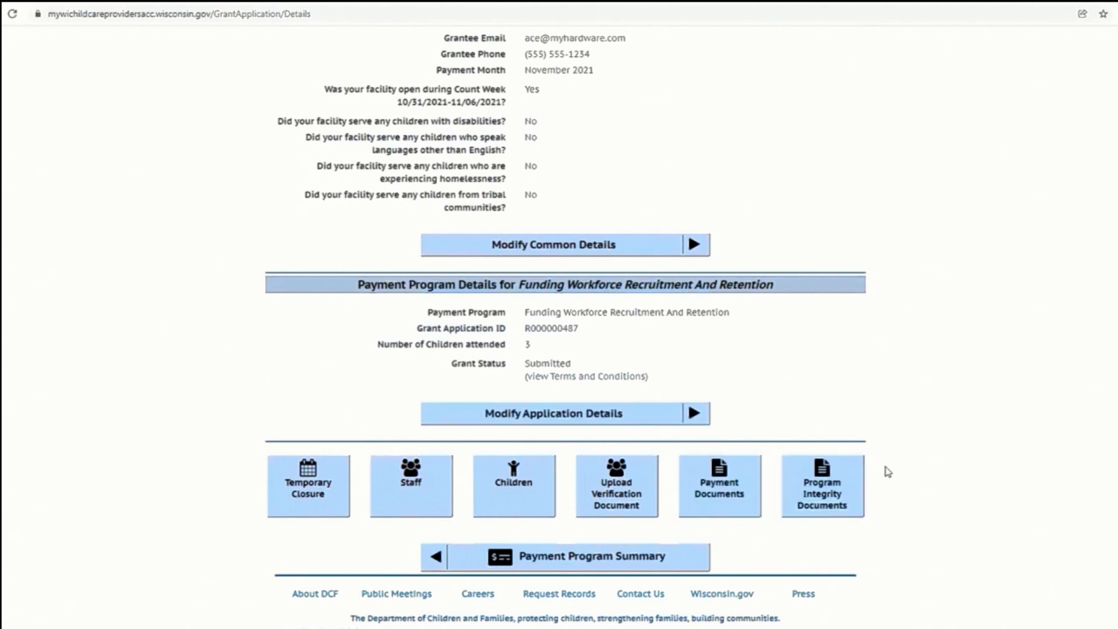
{"action": "left_click", "coordinate": [533, 568]}
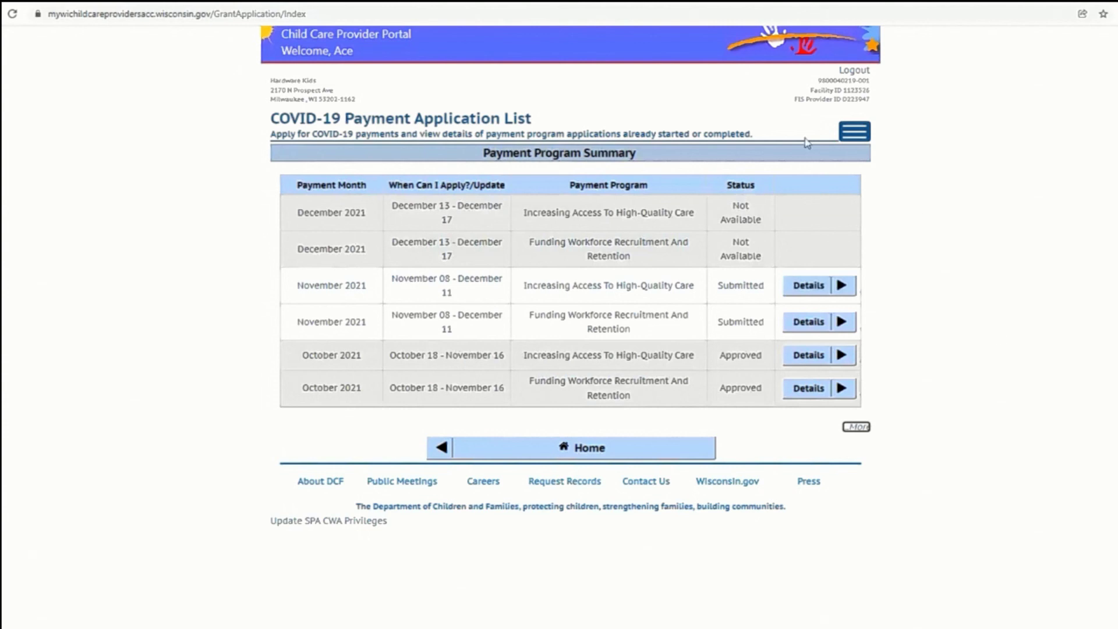
{"action": "double_click", "coordinate": [745, 285]}
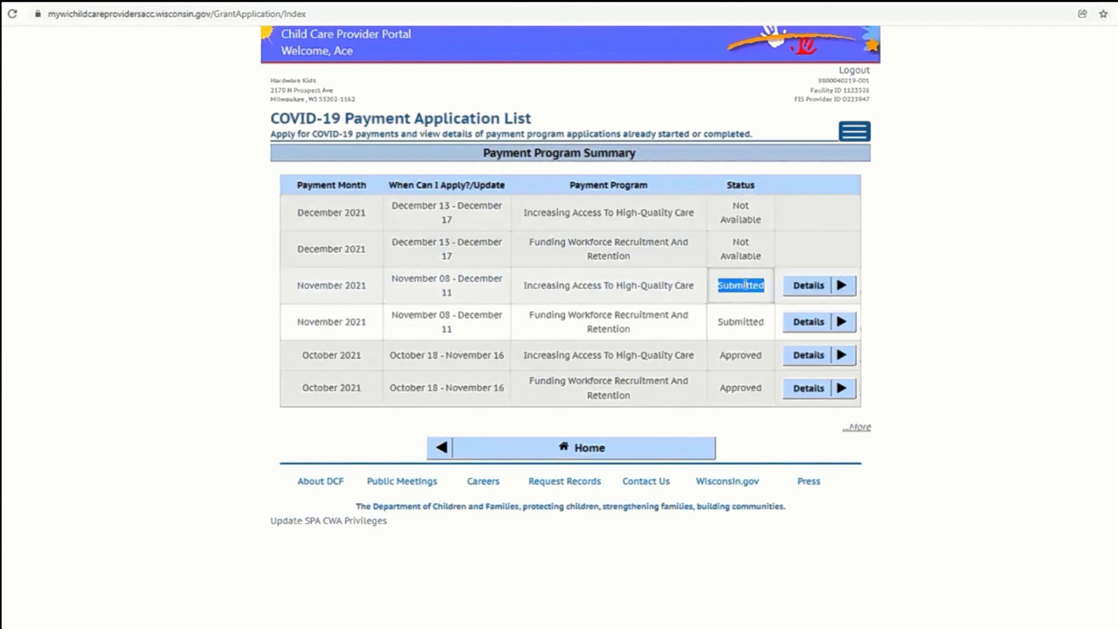